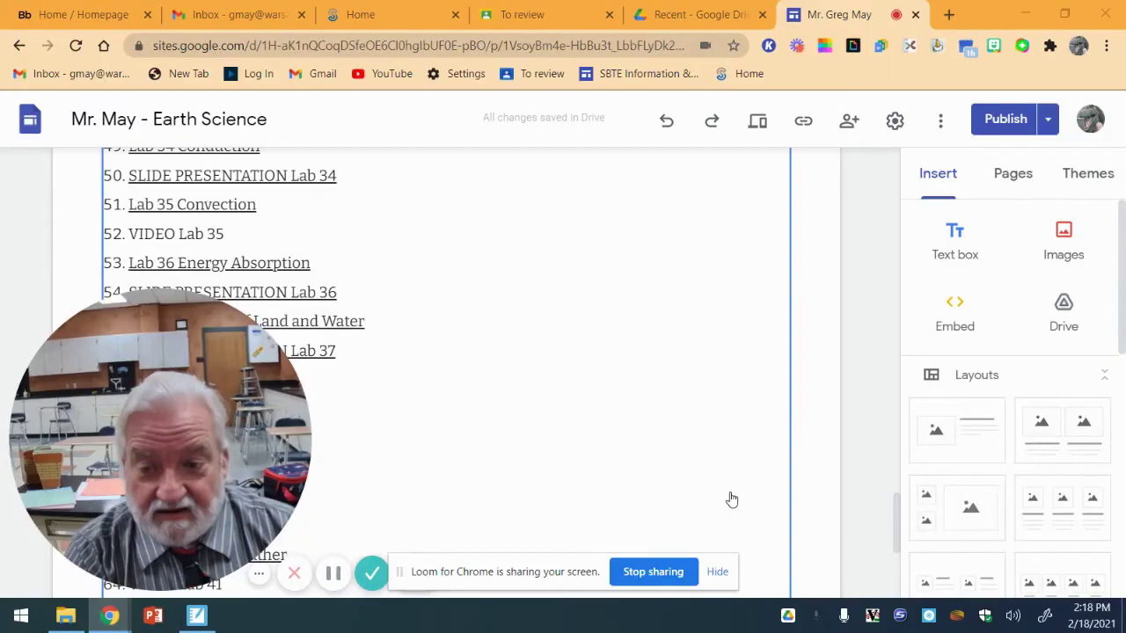
- Bring the L38 Station models notebook forward and clear all handwritten ink from the Data Sheet
scroll(731, 499, "up", 1)
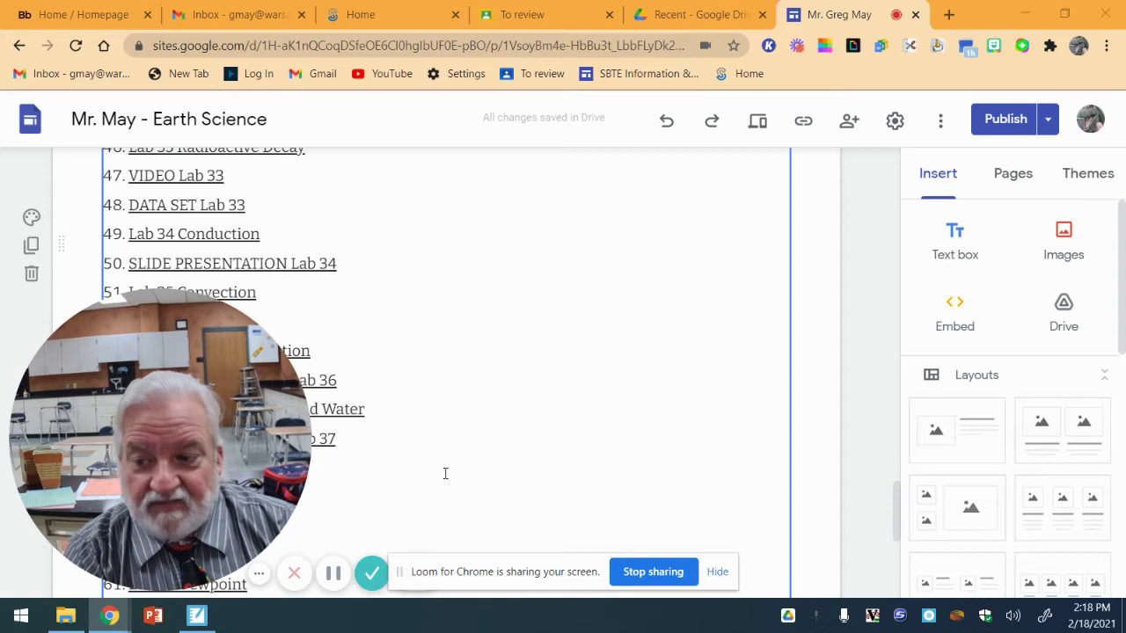
left_click(197, 615)
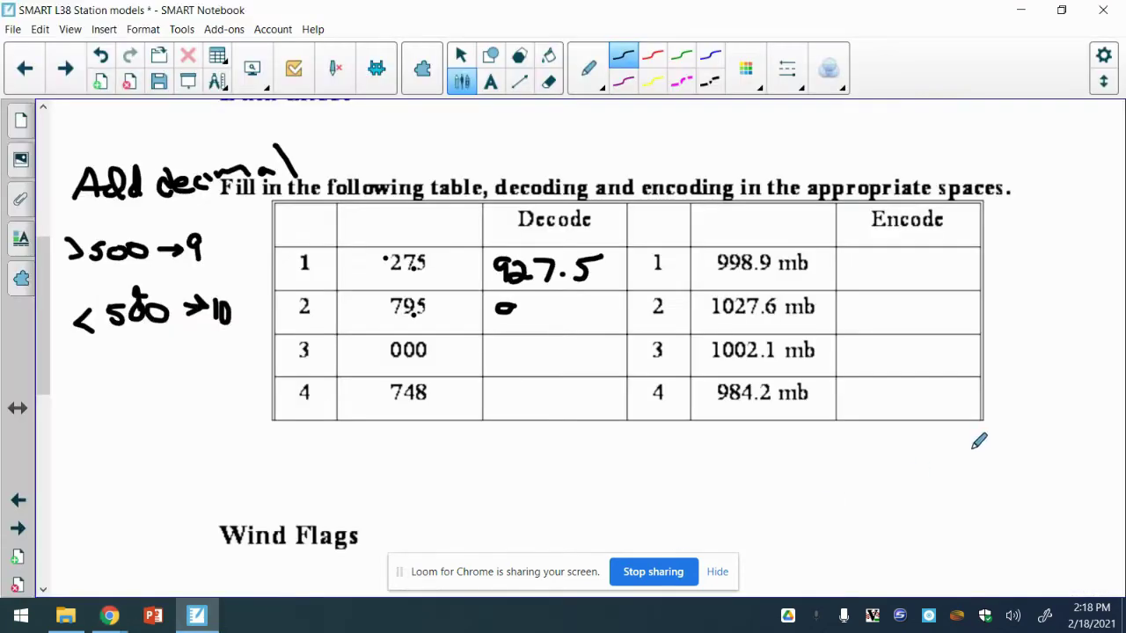
left_click(337, 69)
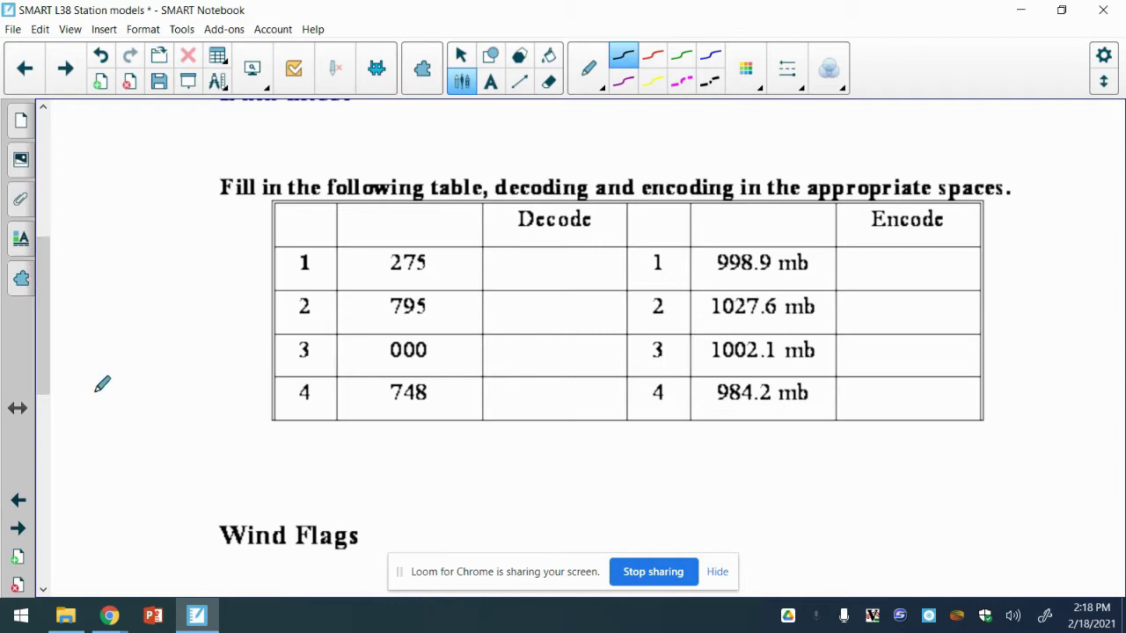
- Go back to the Key to Weather Map Symbols page and look over it
left_click(17, 501)
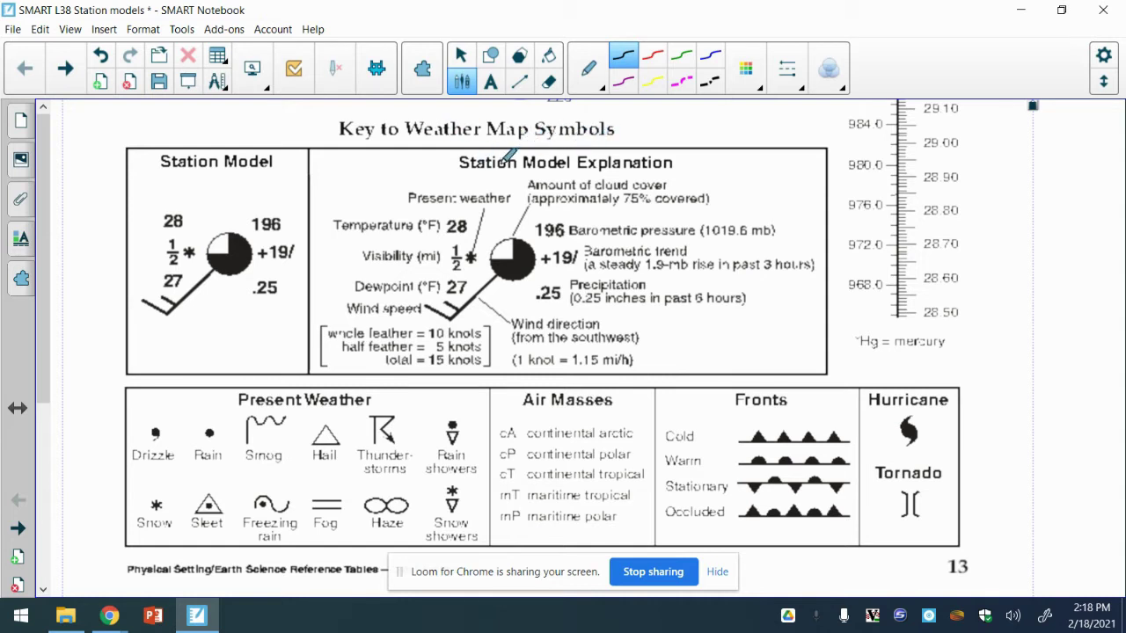
scroll(560, 171, "down", 1)
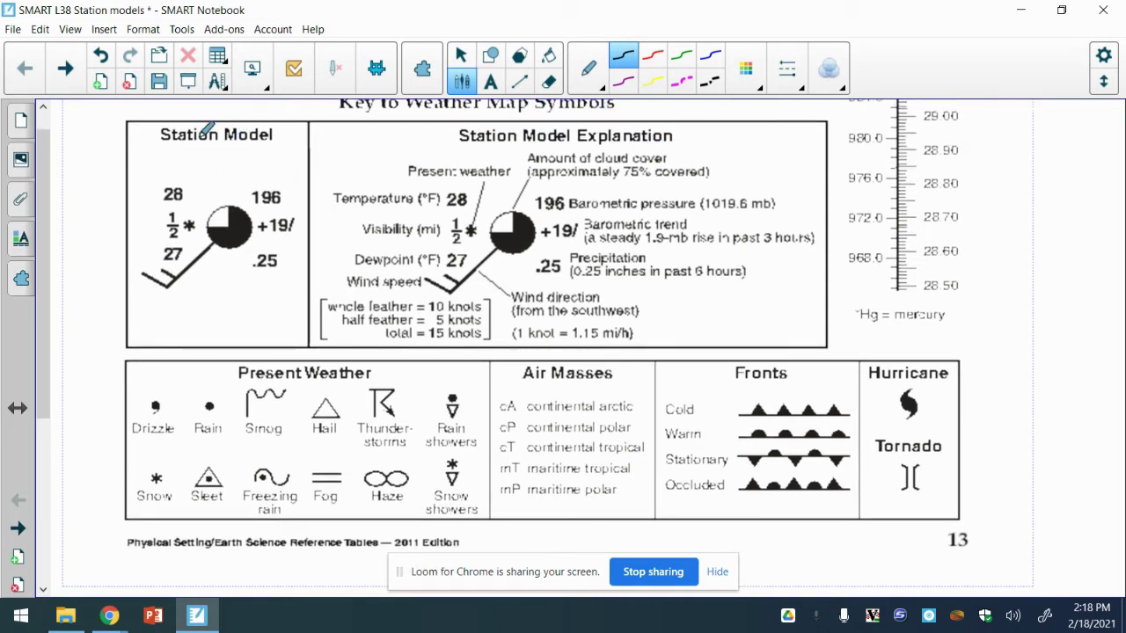
scroll(286, 282, "up", 1)
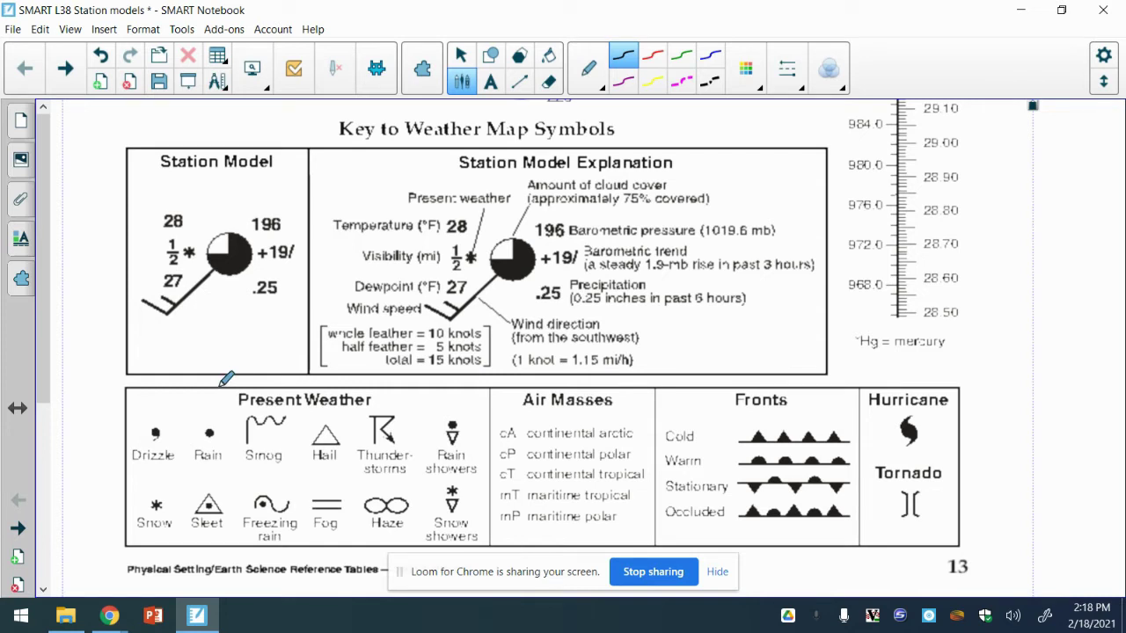
- Return to the Lab #38 Data Sheet table and begin a '<' note in the margin
left_click(18, 527)
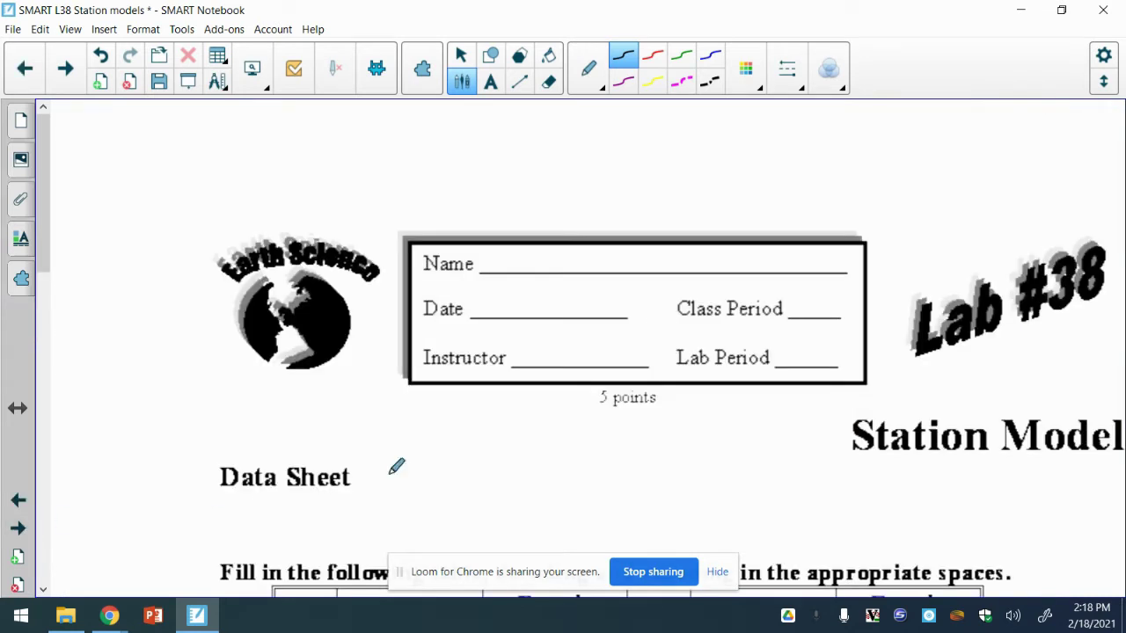
left_click_drag(46, 226, 59, 309)
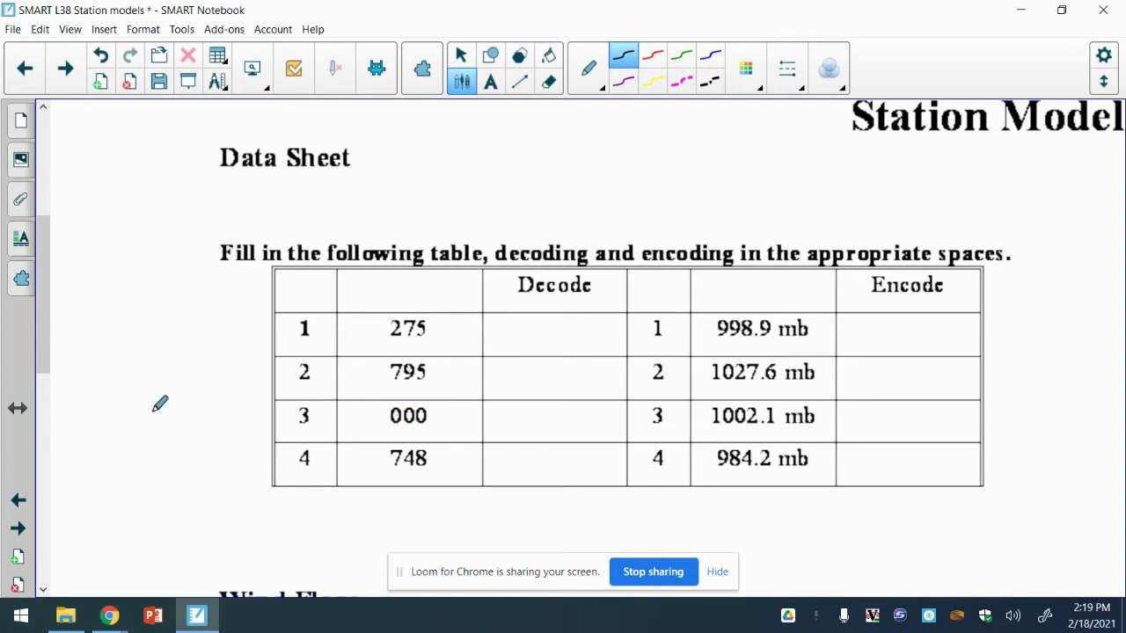
scroll(153, 418, "down", 1)
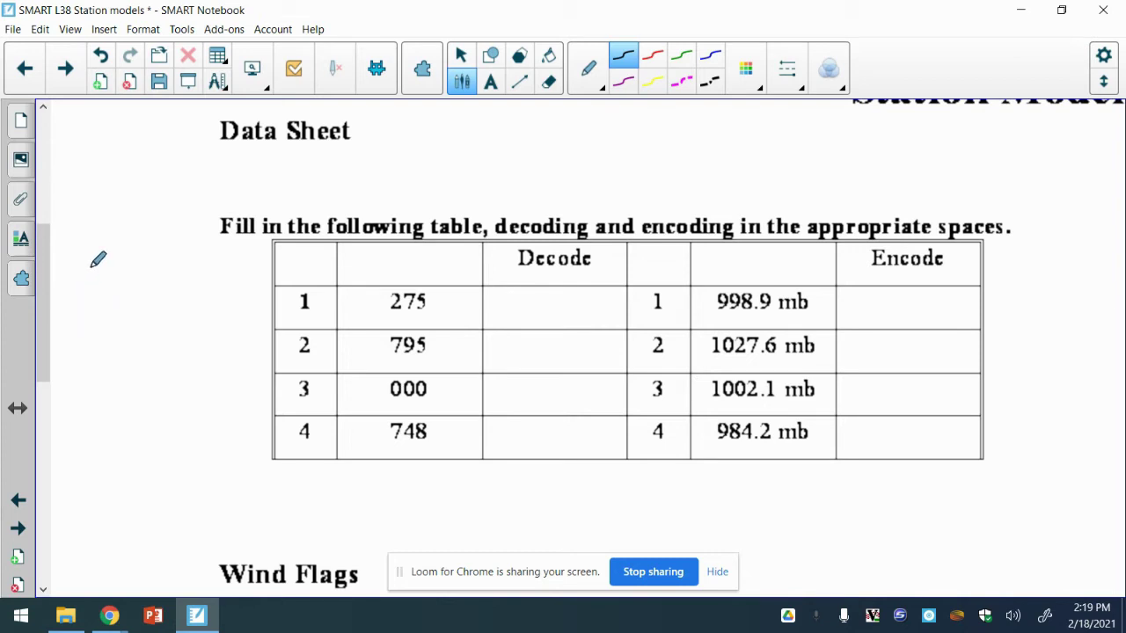
mouse_move(91, 266)
left_mouse_down()
mouse_move(91, 289)
mouse_move(153, 258)
mouse_move(163, 279)
mouse_move(202, 271)
mouse_move(196, 262)
mouse_move(222, 281)
mouse_move(251, 264)
left_mouse_up()
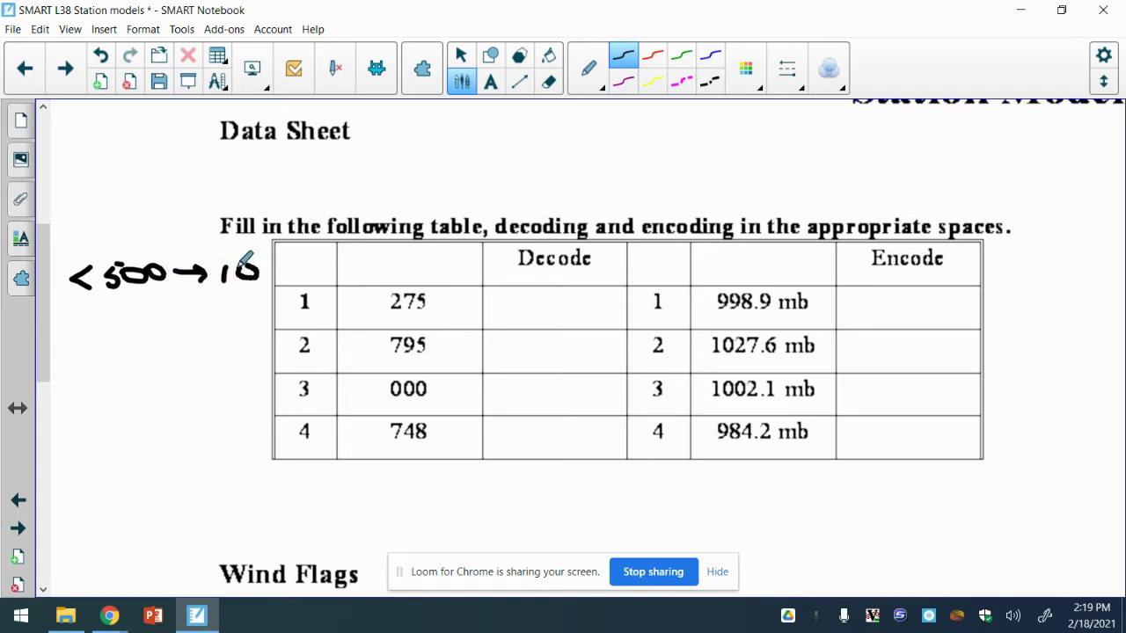
- Write the margin notes '> 500 → 9' and 'Add decimal' beside the table
mouse_move(79, 304)
left_mouse_down()
mouse_move(100, 323)
mouse_move(72, 329)
mouse_move(131, 322)
mouse_move(115, 324)
mouse_move(137, 307)
mouse_move(148, 321)
mouse_move(157, 315)
mouse_move(140, 308)
mouse_move(172, 322)
mouse_move(175, 313)
mouse_move(154, 311)
mouse_move(235, 321)
left_mouse_up()
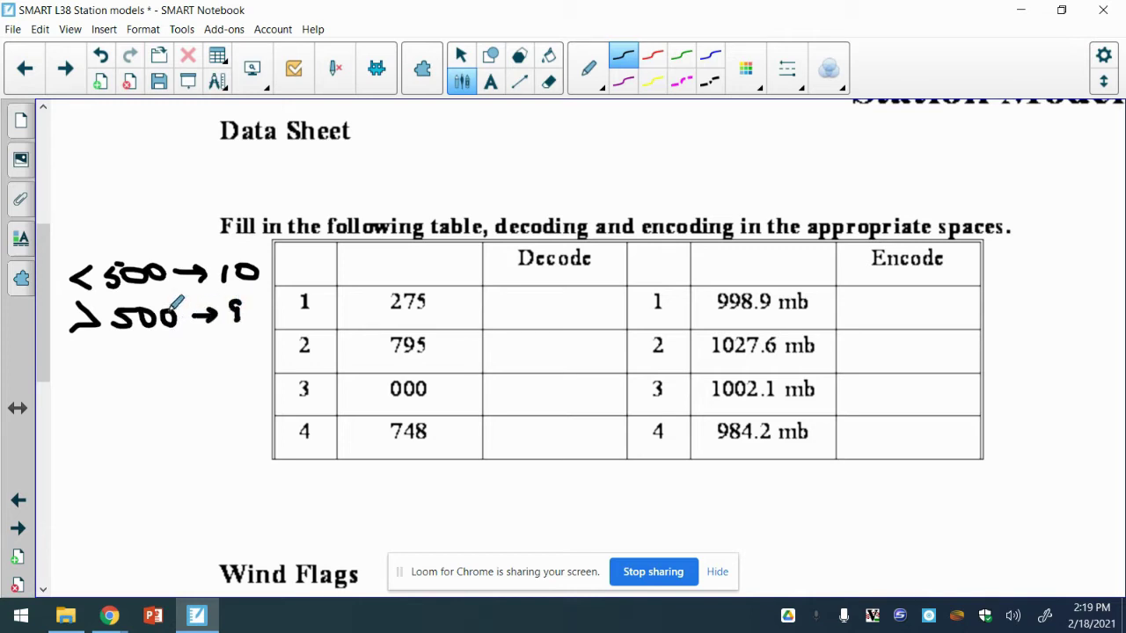
mouse_move(81, 212)
left_mouse_down()
mouse_move(78, 221)
mouse_move(95, 202)
mouse_move(120, 212)
mouse_move(141, 184)
mouse_move(132, 218)
left_mouse_up()
mouse_move(183, 186)
left_mouse_down()
mouse_move(176, 218)
mouse_move(165, 215)
mouse_move(175, 219)
mouse_move(190, 206)
mouse_move(181, 215)
mouse_move(235, 209)
mouse_move(255, 193)
mouse_move(271, 207)
mouse_move(303, 214)
left_mouse_up()
- Dot decimals in 275 and 795 and write decoded values 1027.5 and 979.5
left_click(414, 307)
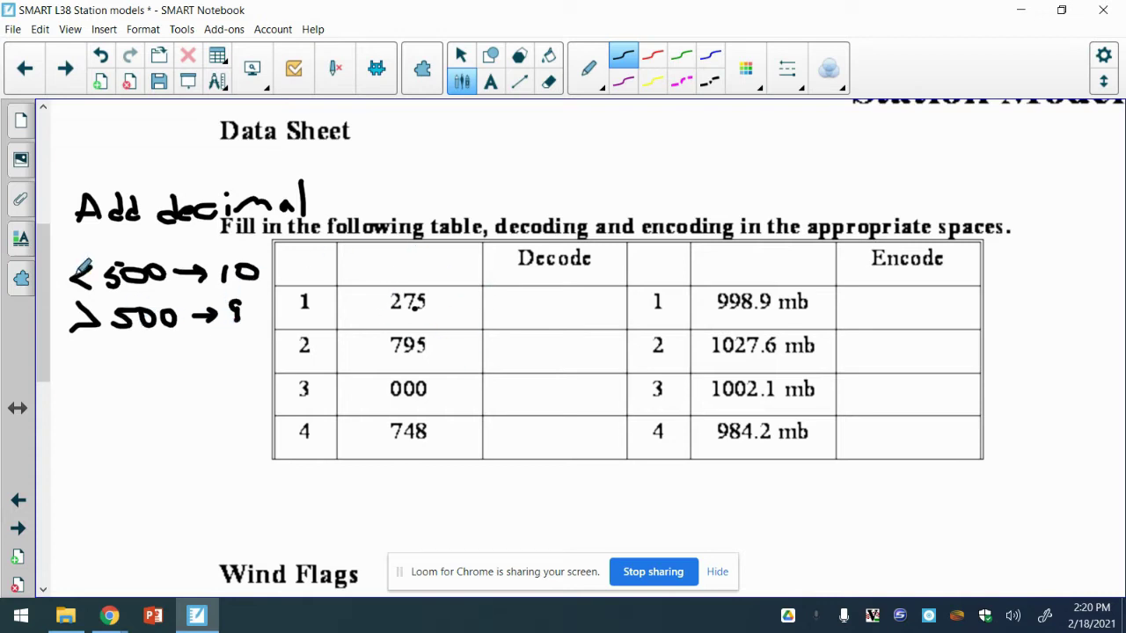
mouse_move(492, 295)
left_mouse_down()
mouse_move(521, 309)
mouse_move(523, 296)
mouse_move(506, 291)
mouse_move(538, 289)
mouse_move(530, 309)
mouse_move(557, 307)
left_mouse_up()
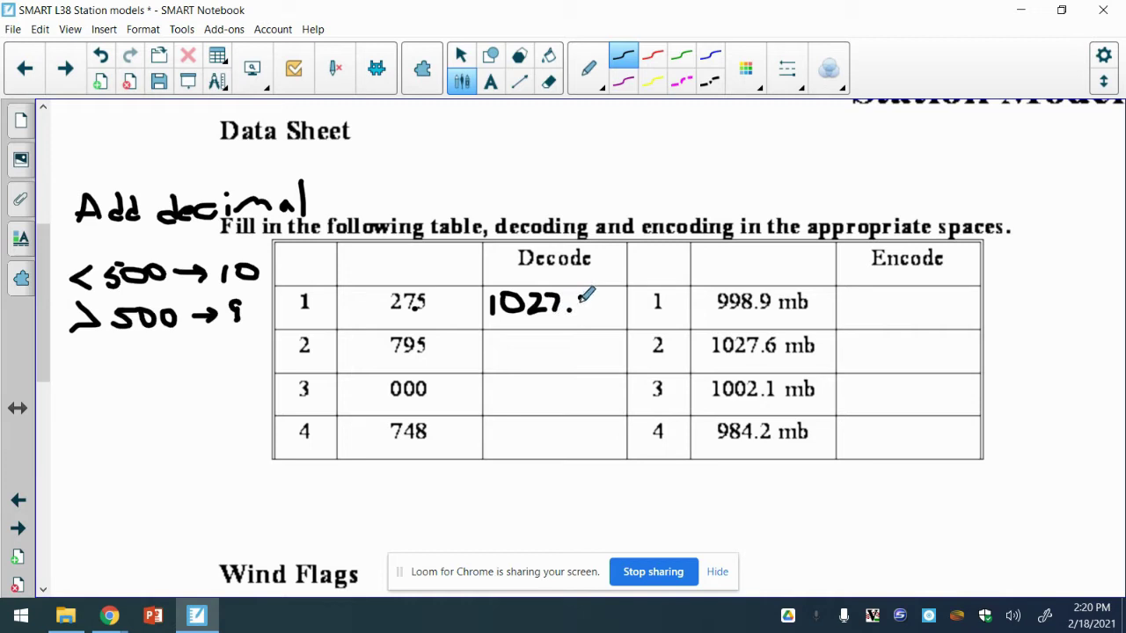
left_click_drag(582, 305, 589, 296)
left_click(414, 352)
mouse_move(522, 344)
left_mouse_down()
mouse_move(542, 352)
mouse_move(538, 364)
mouse_move(562, 344)
mouse_move(560, 361)
left_mouse_up()
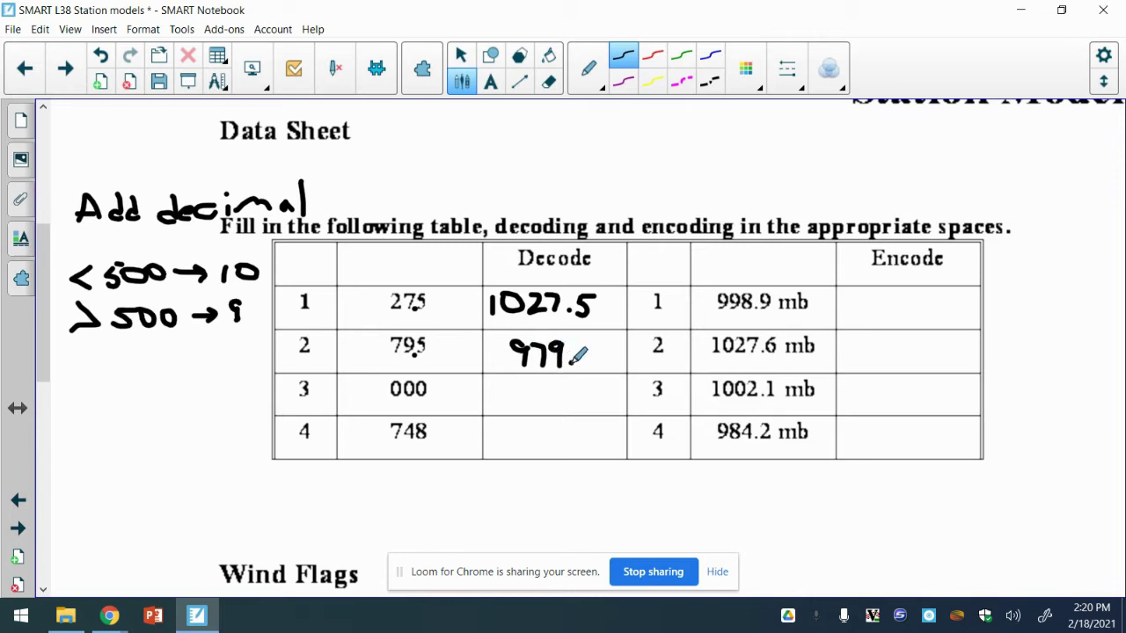
mouse_move(585, 340)
left_mouse_down()
mouse_move(598, 355)
mouse_move(588, 363)
mouse_move(599, 336)
left_mouse_up()
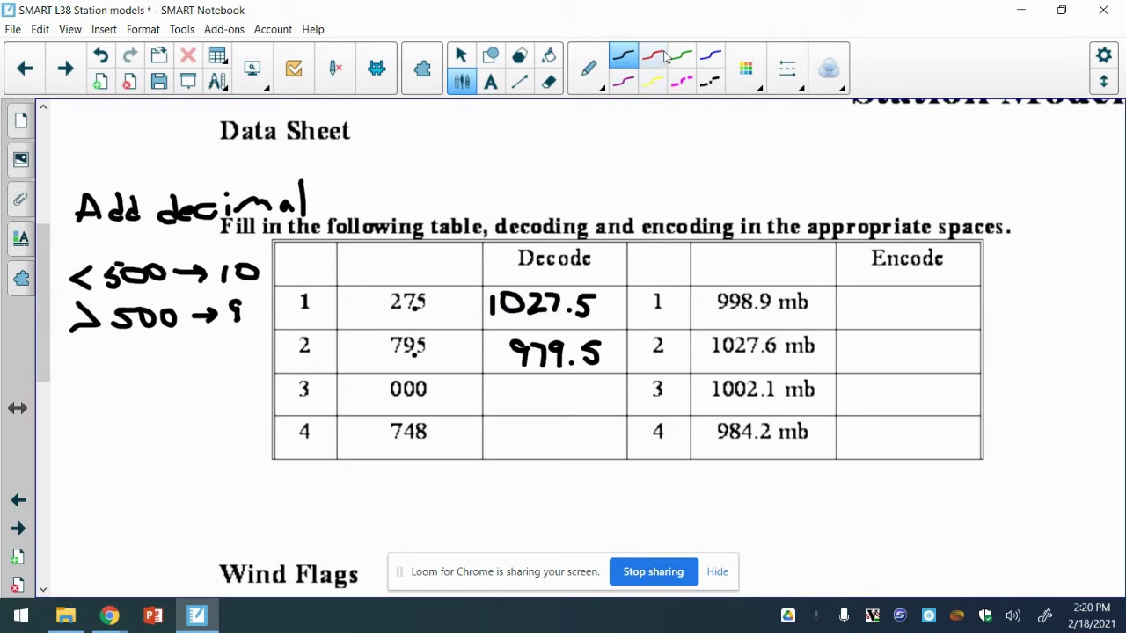
- In purple, underline the added 10 and 9, mark 998.9 mb, and write 989 in Encode
left_click(623, 81)
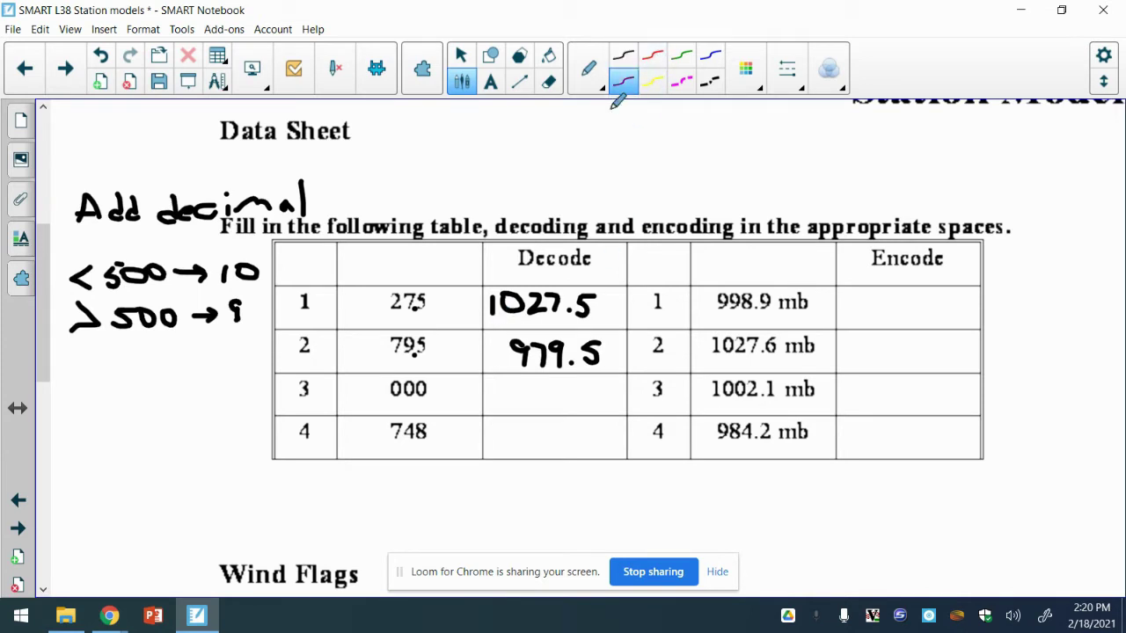
left_click_drag(490, 324, 514, 324)
left_click_drag(512, 372, 525, 373)
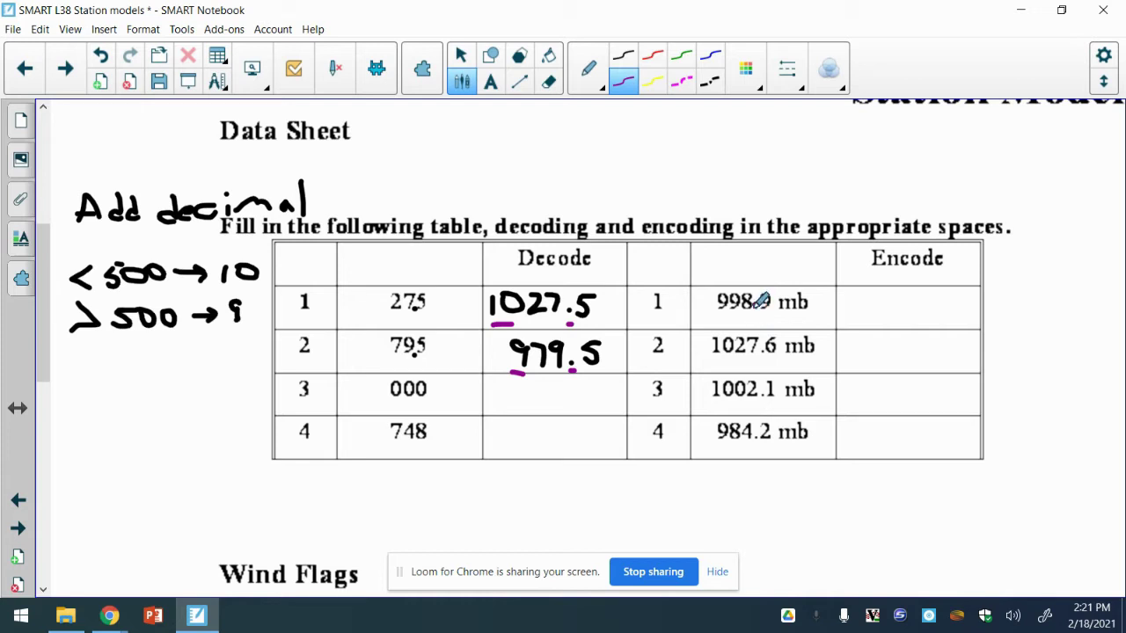
left_click_drag(753, 304, 707, 307)
mouse_move(878, 303)
left_mouse_down()
mouse_move(881, 324)
mouse_move(900, 299)
mouse_move(892, 312)
mouse_move(923, 297)
mouse_move(922, 327)
left_mouse_up()
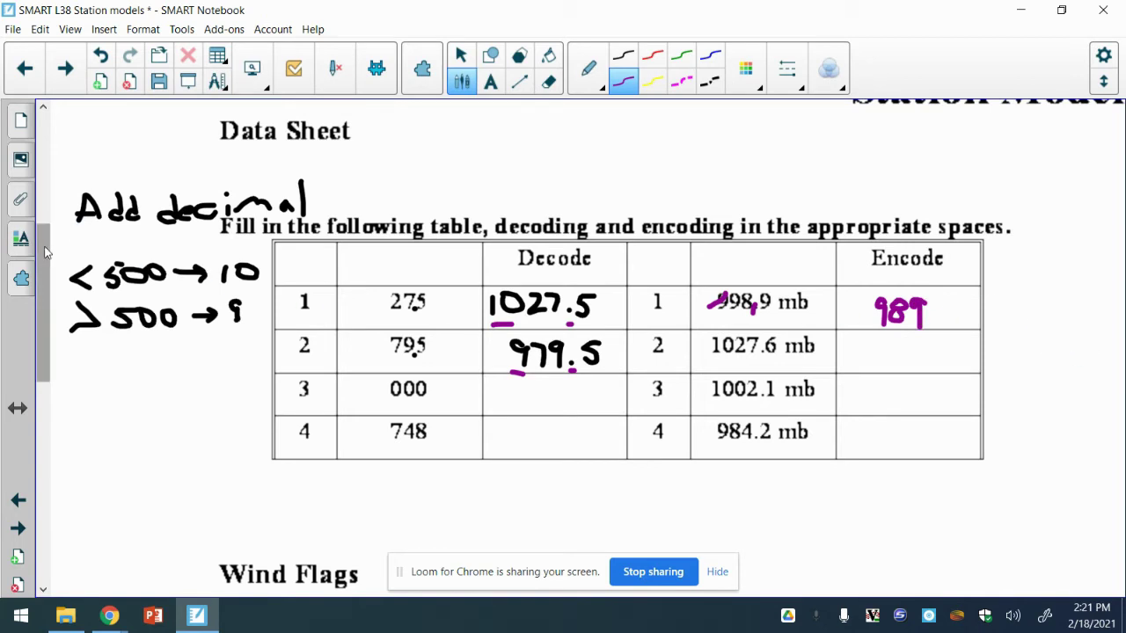
left_click_drag(46, 253, 139, 362)
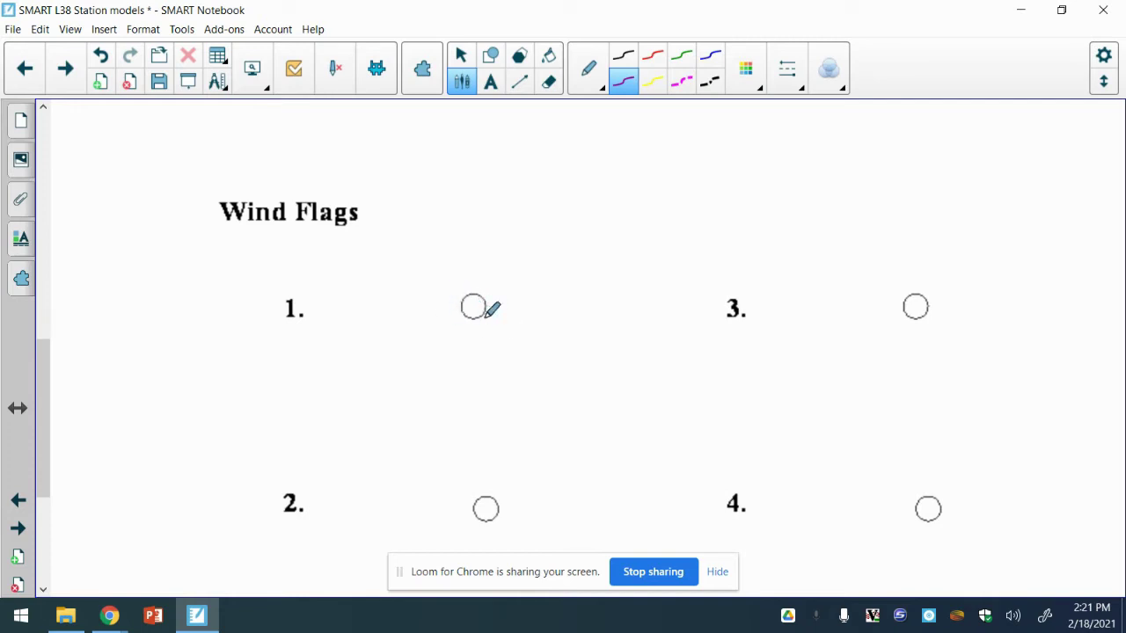
- Page through to the Wind Arrow Examples showing 5, 10, 25 and 65 knot arrows
left_click(17, 500)
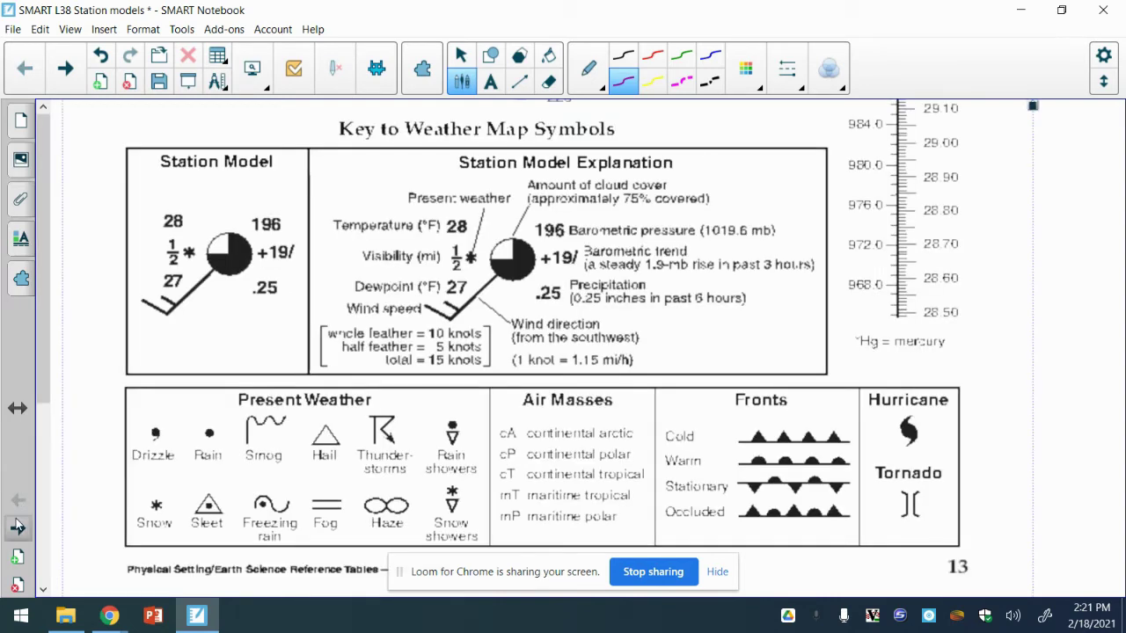
left_click(18, 530)
left_click(17, 530)
left_click(18, 531)
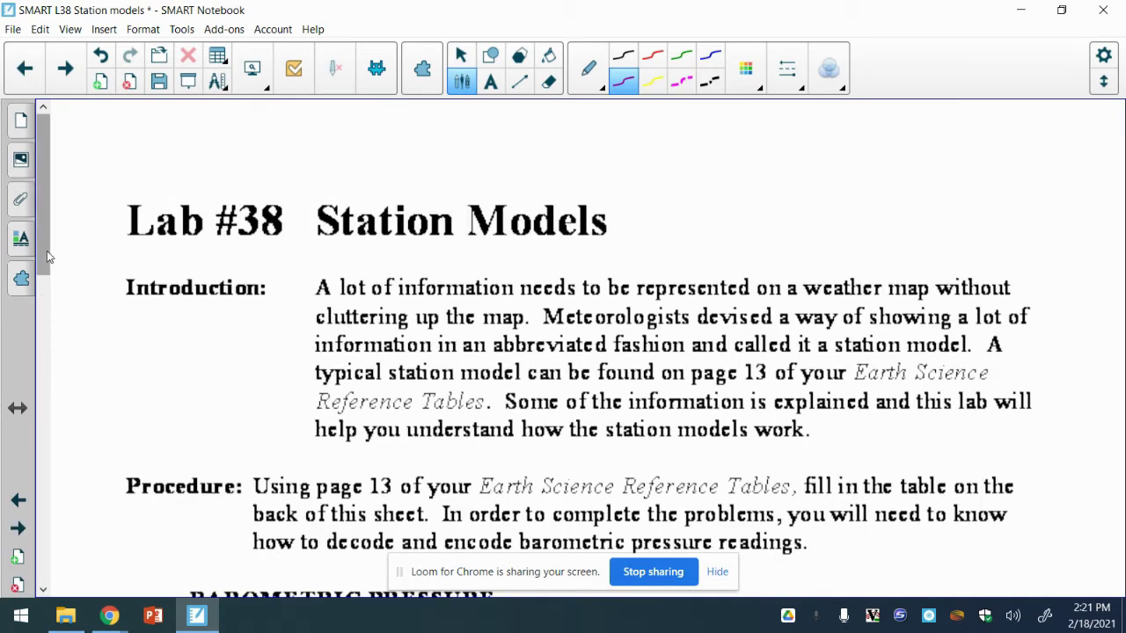
left_click_drag(47, 250, 52, 582)
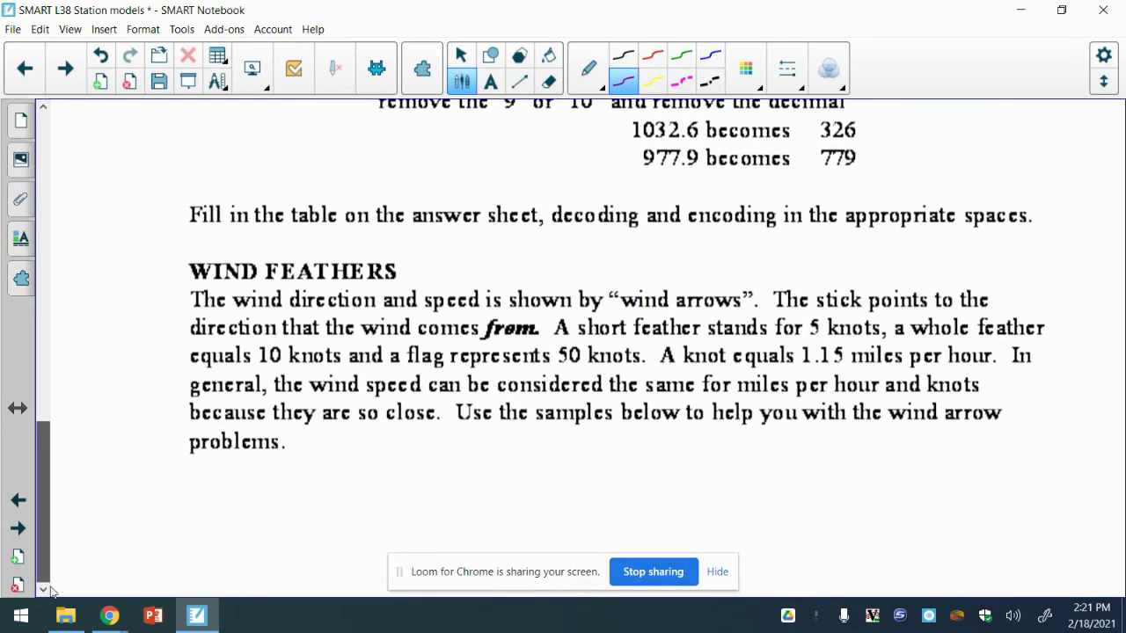
left_click(18, 528)
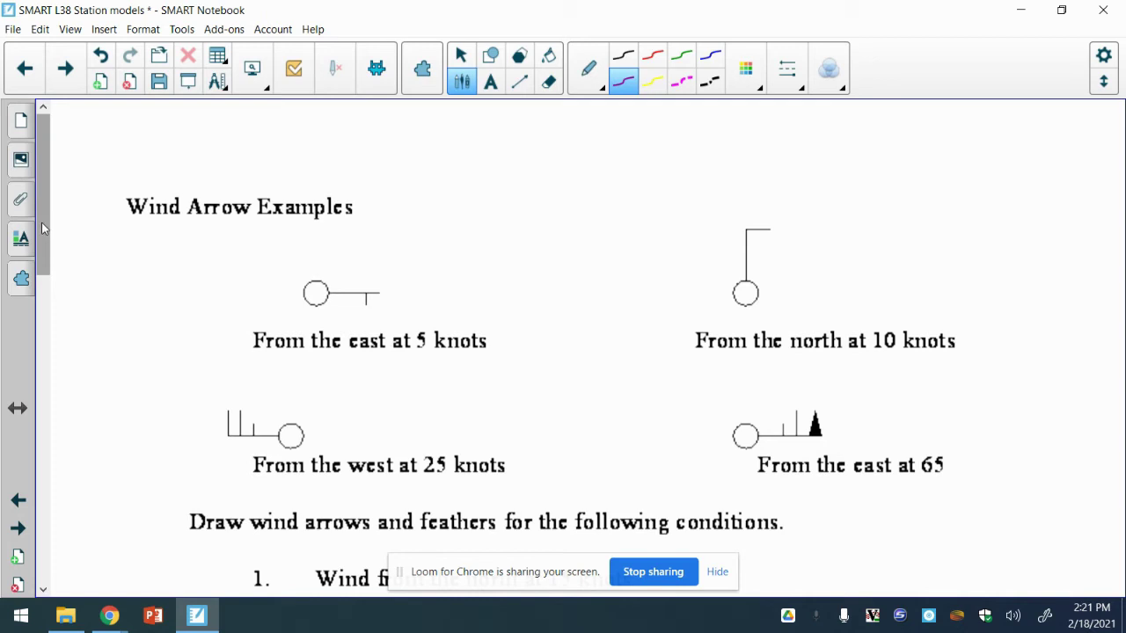
left_click_drag(41, 222, 43, 308)
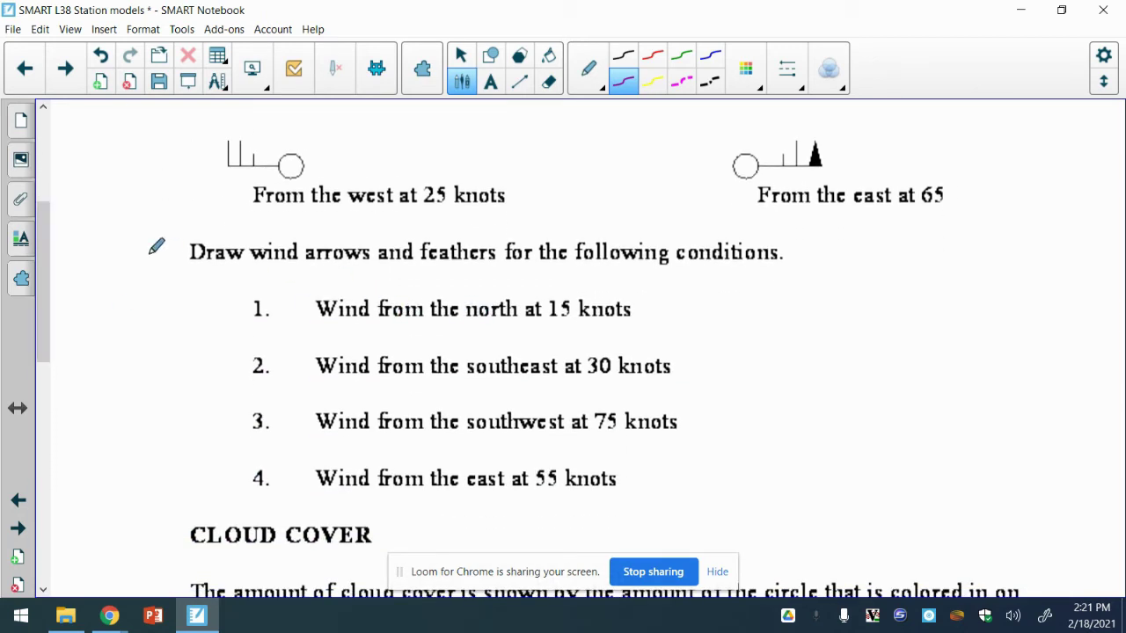
left_click_drag(41, 279, 41, 189)
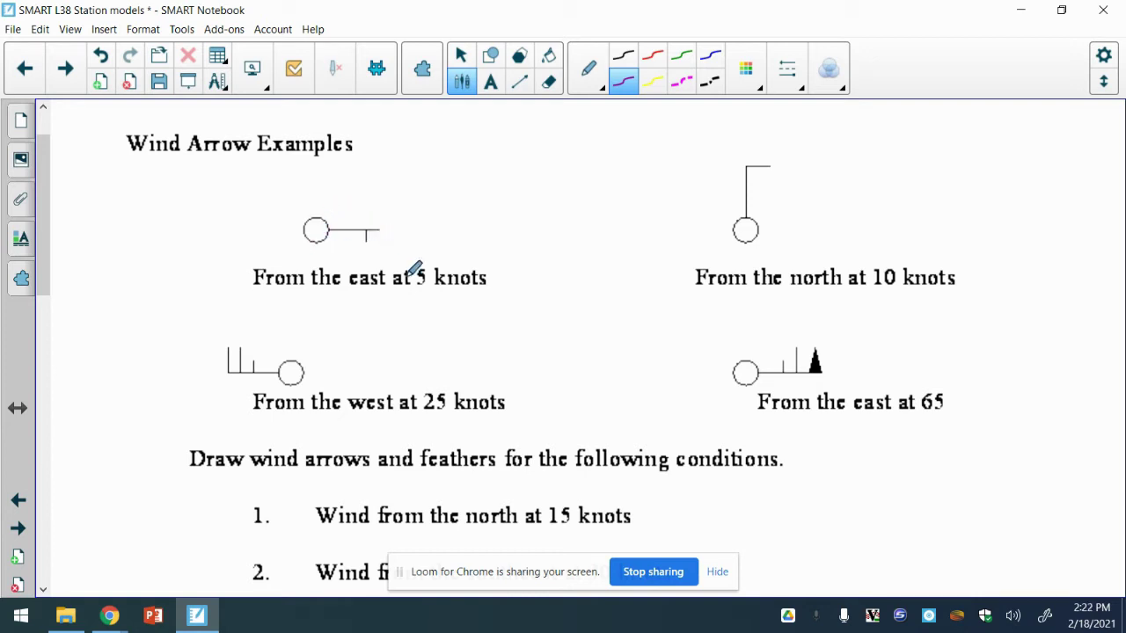
- Underline '5 knots' and condition 1 'Wind from the north at 15 knots' in purple
left_click_drag(411, 288, 475, 290)
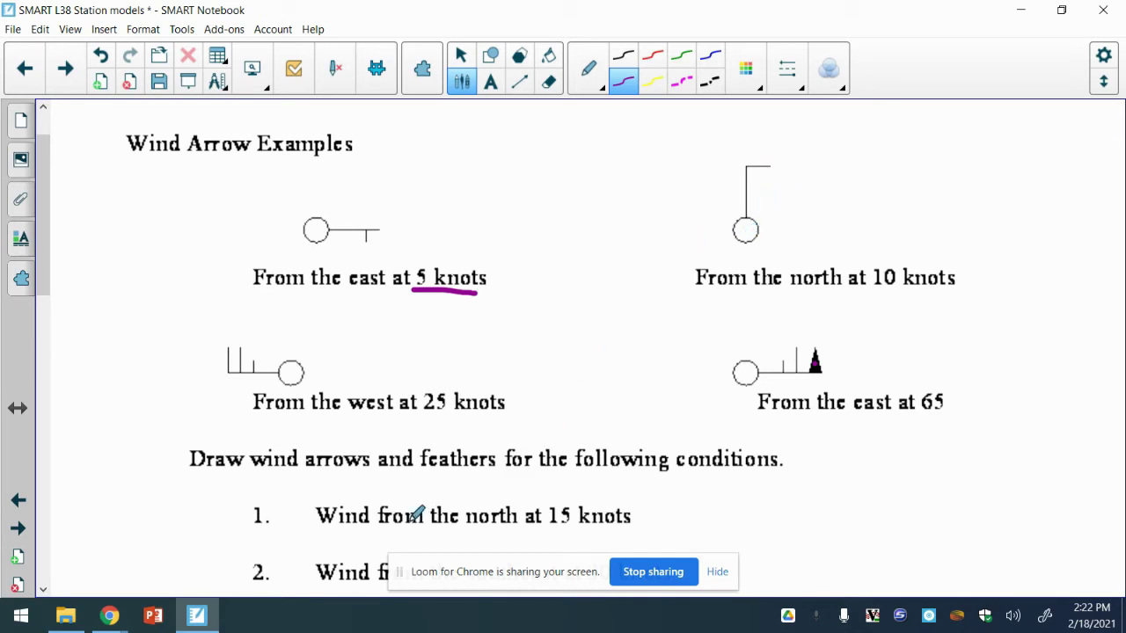
left_click_drag(316, 533, 621, 532)
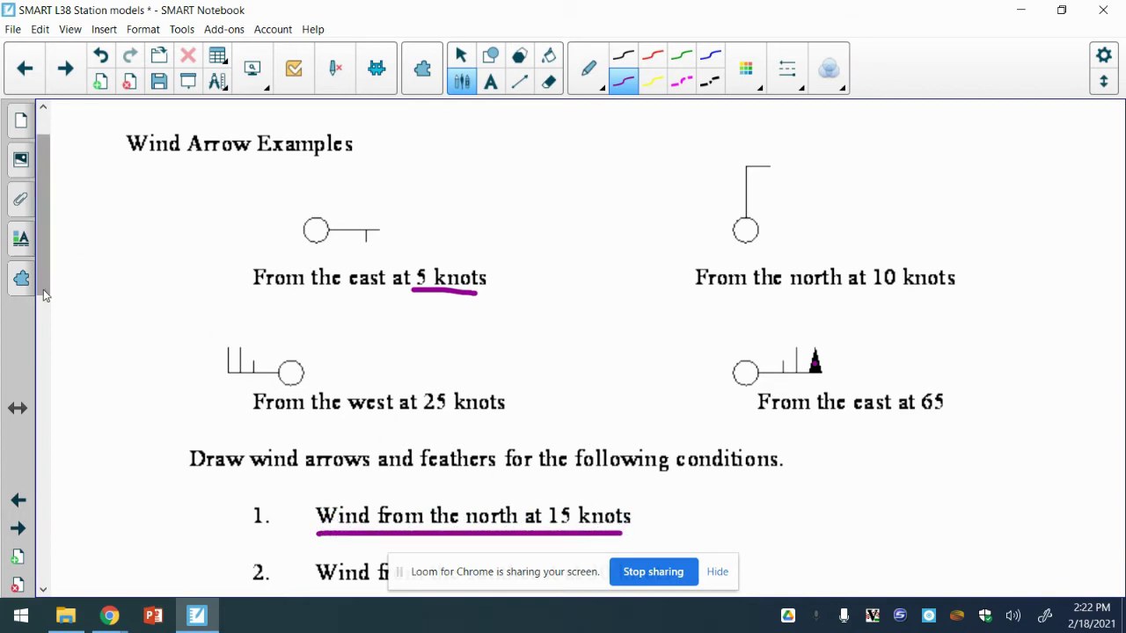
left_click(19, 500)
- Page back to Wind Flags and draw a purple one-barb wind staff on circle 1
left_click(18, 500)
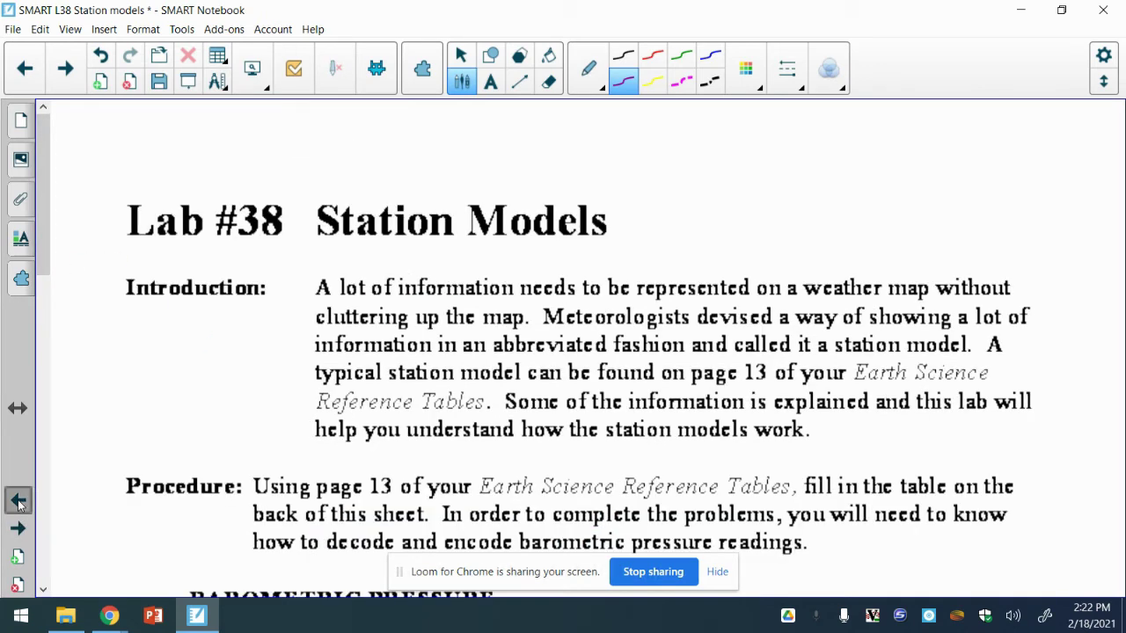
left_click(19, 501)
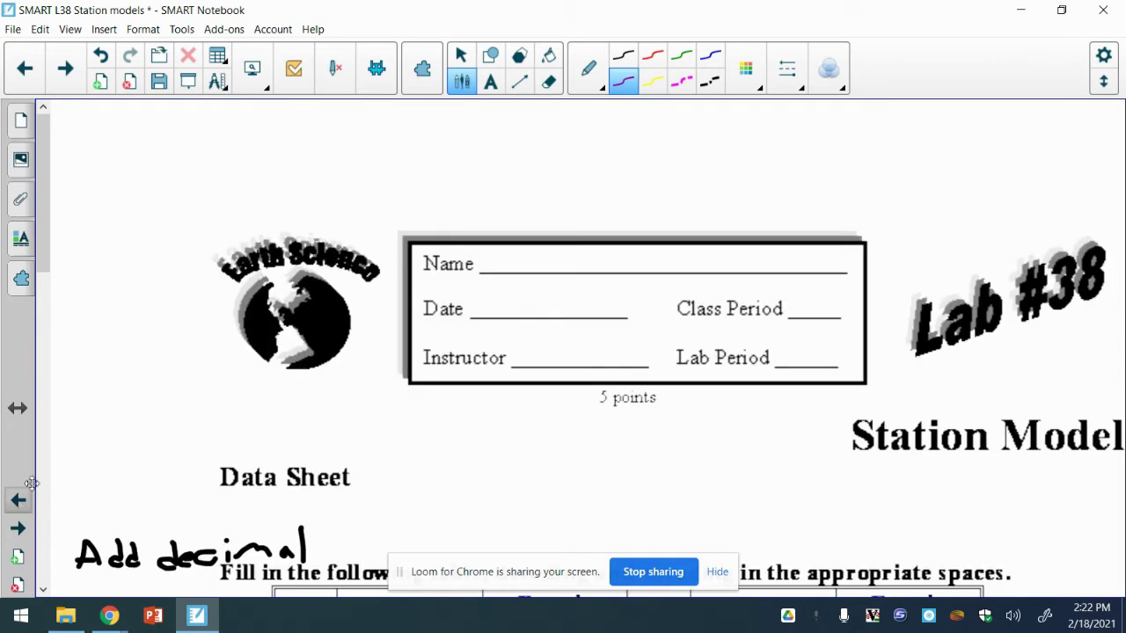
left_click_drag(45, 252, 50, 481)
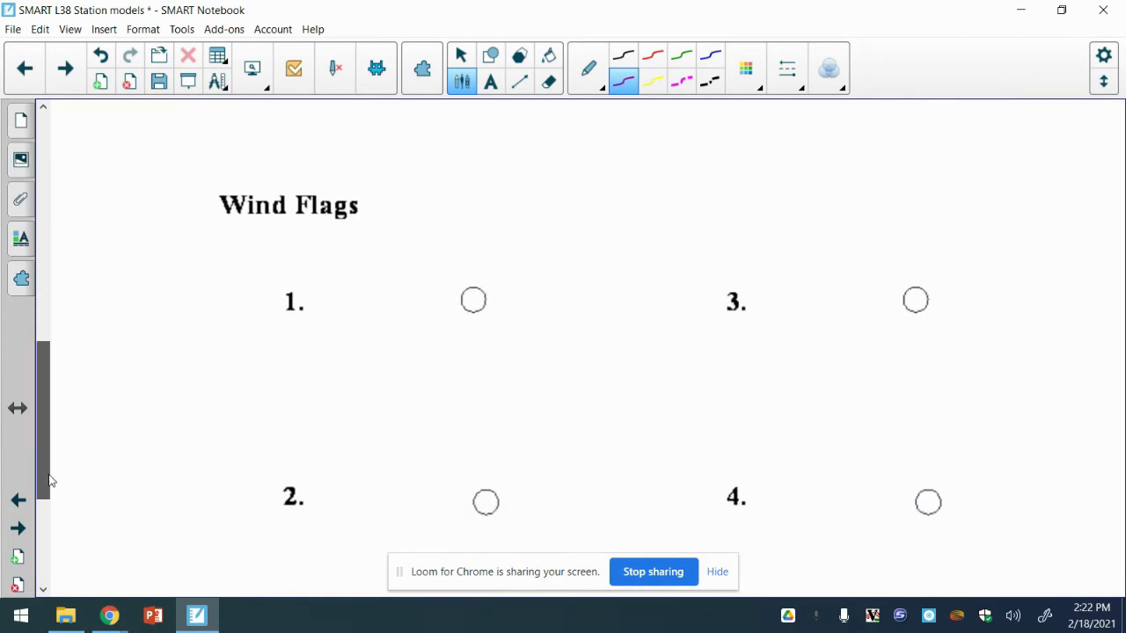
mouse_move(473, 286)
left_mouse_down()
mouse_move(477, 238)
mouse_move(499, 238)
left_mouse_up()
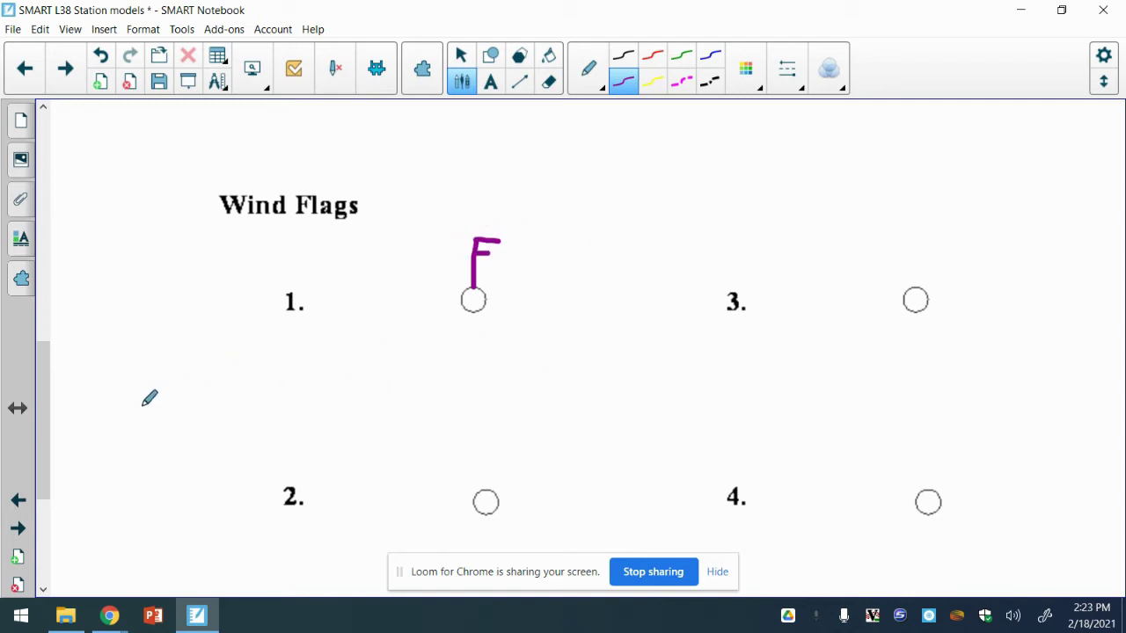
left_click_drag(46, 391, 35, 479)
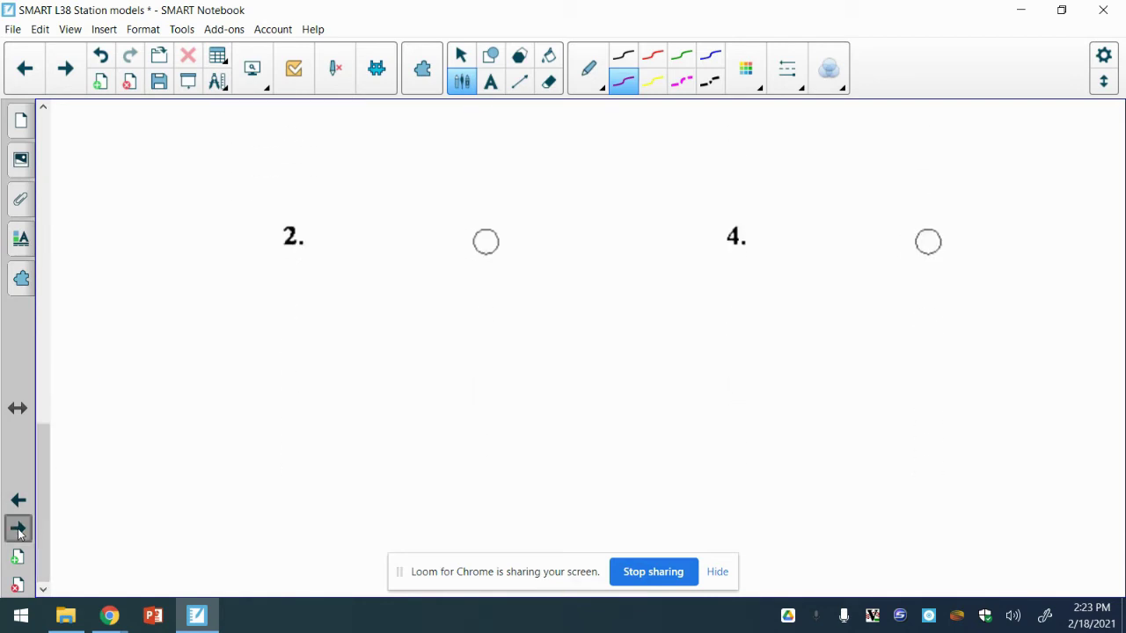
- Page forward past the chart and instructions to station models and circle model A in purple
left_click(19, 529)
left_click_drag(46, 254, 76, 250)
scroll(78, 256, "down", 5)
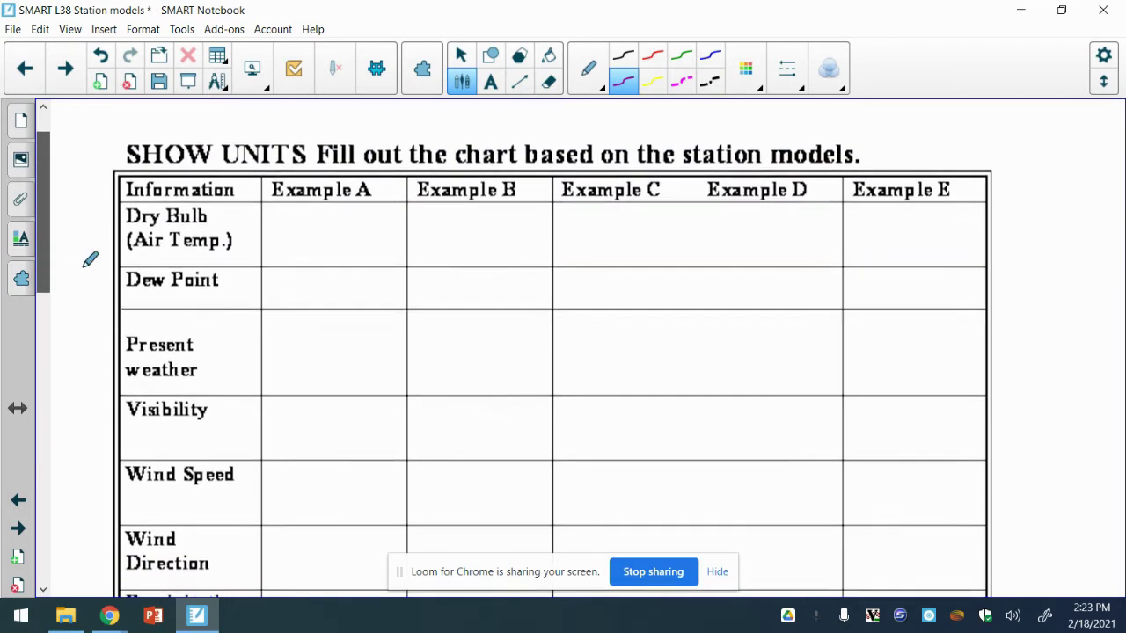
scroll(88, 258, "up", 6)
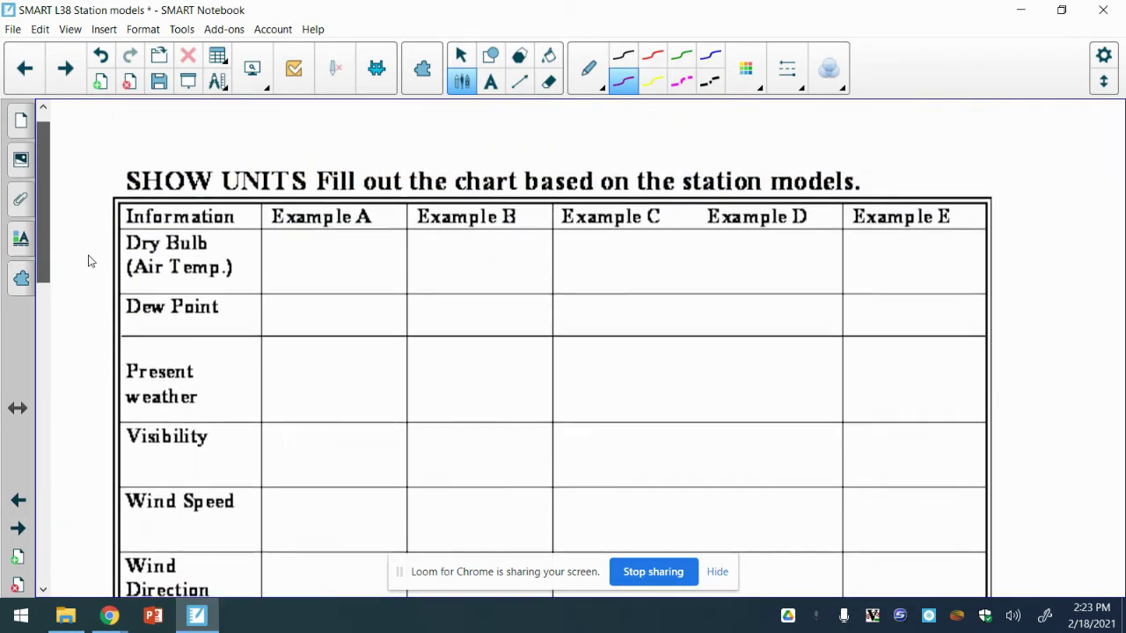
scroll(76, 354, "down", 18)
mouse_move(61, 545)
left_mouse_down()
mouse_move(63, 284)
mouse_move(75, 240)
mouse_move(76, 523)
mouse_move(61, 527)
left_mouse_up()
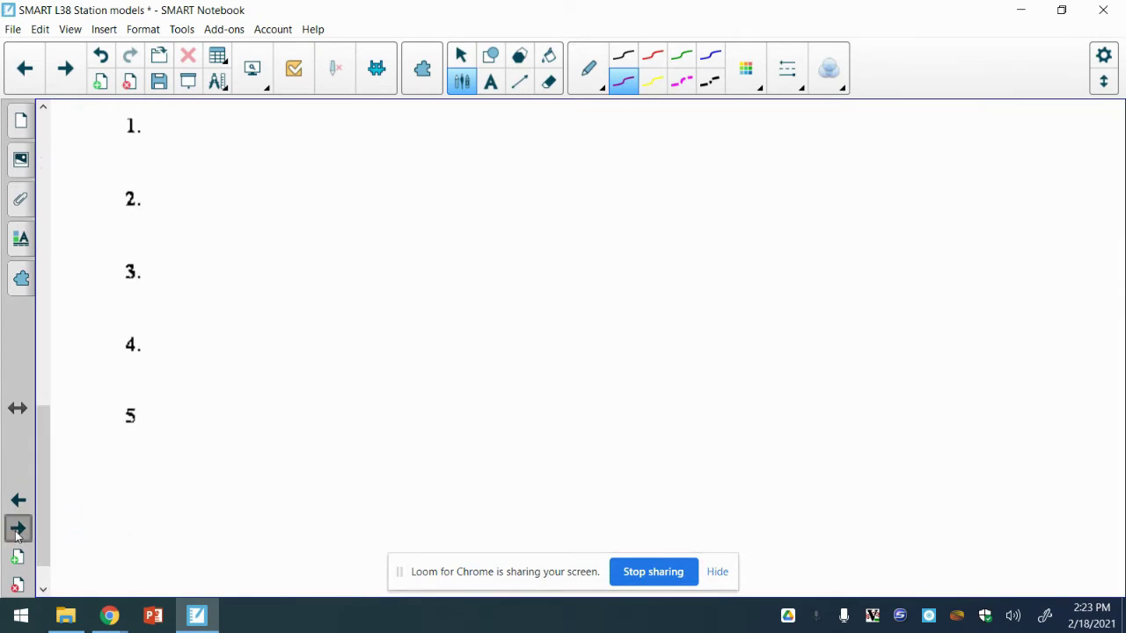
left_click(17, 528)
left_click_drag(36, 274, 41, 518)
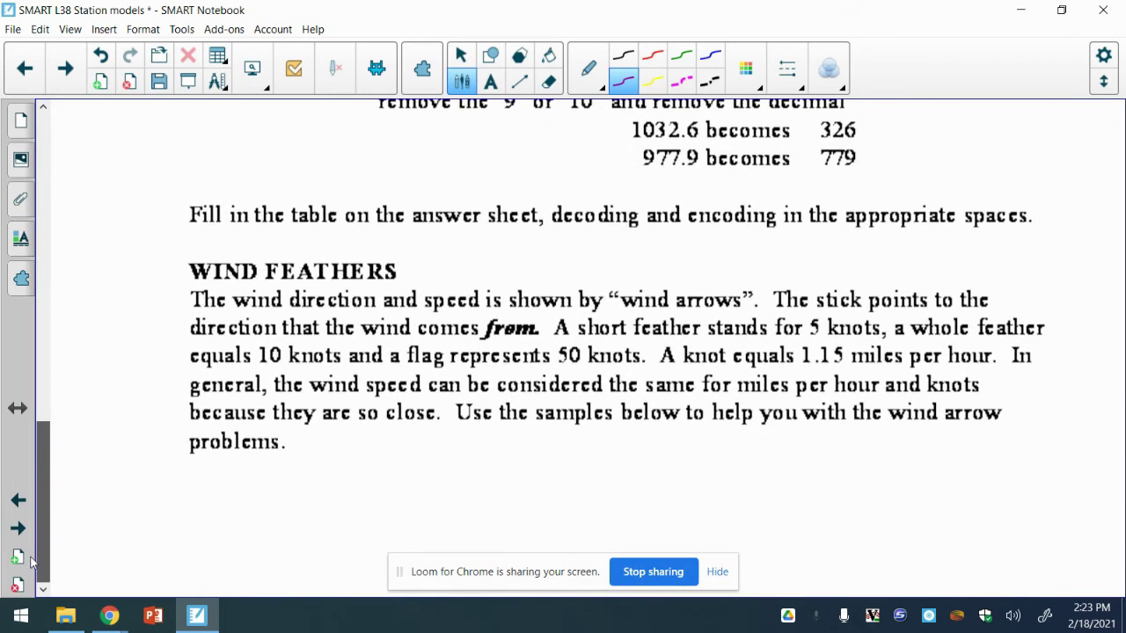
left_click(18, 528)
left_click(17, 529)
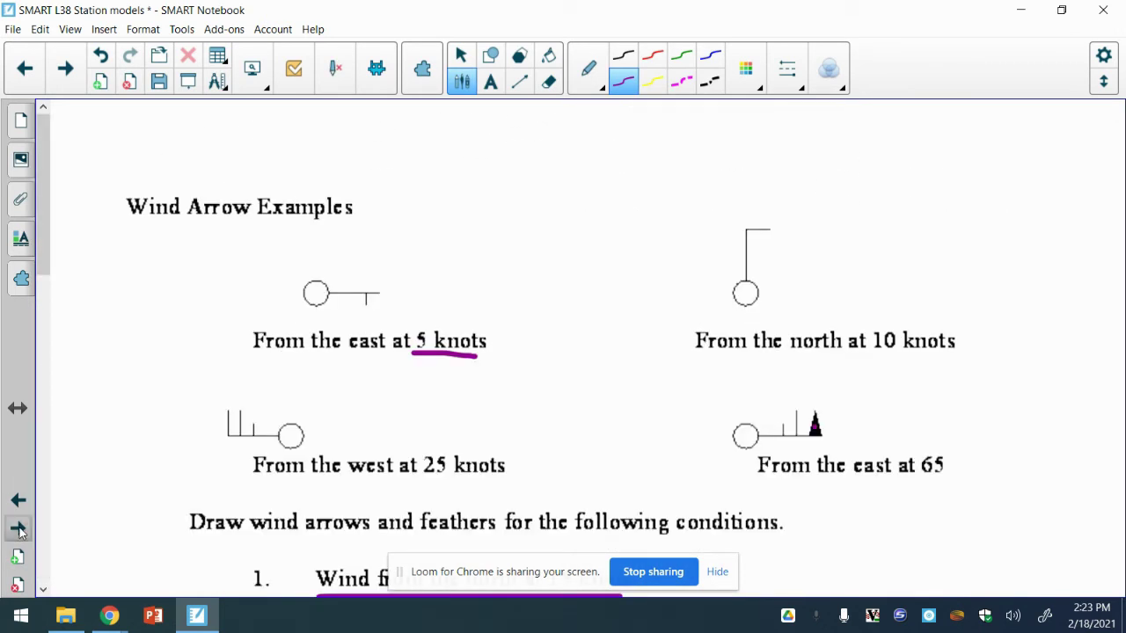
mouse_move(439, 273)
left_mouse_down()
mouse_move(308, 304)
mouse_move(345, 389)
mouse_move(468, 307)
mouse_move(414, 271)
left_mouse_up()
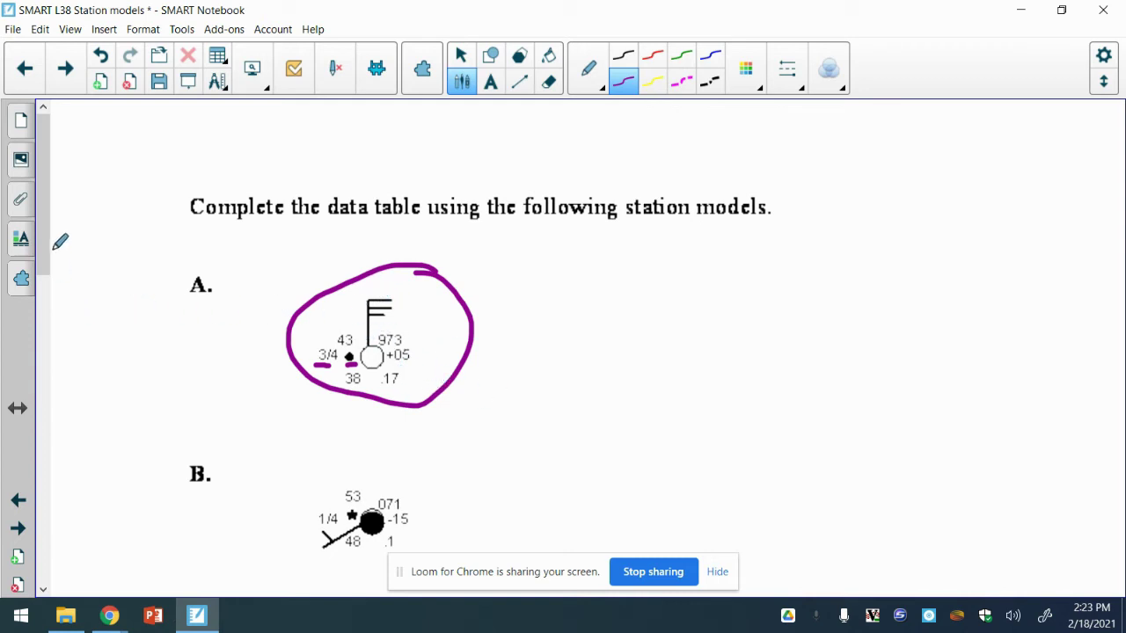
- Browse page thumbnails in the Page Sorter, then return to the station-models page
left_click(23, 121)
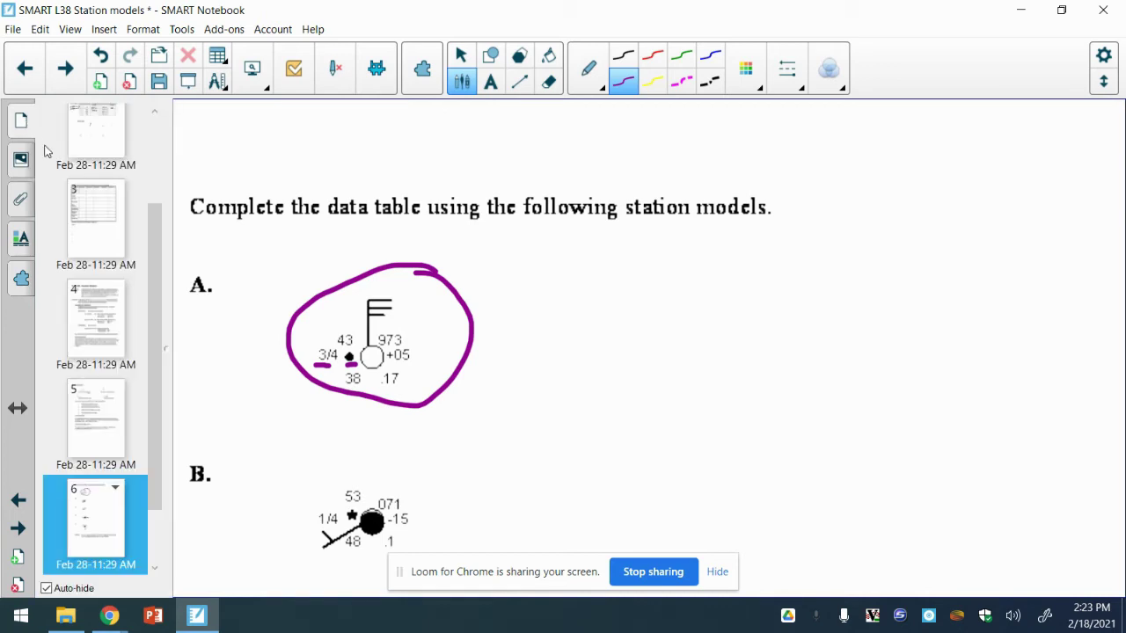
left_click_drag(99, 253, 104, 472)
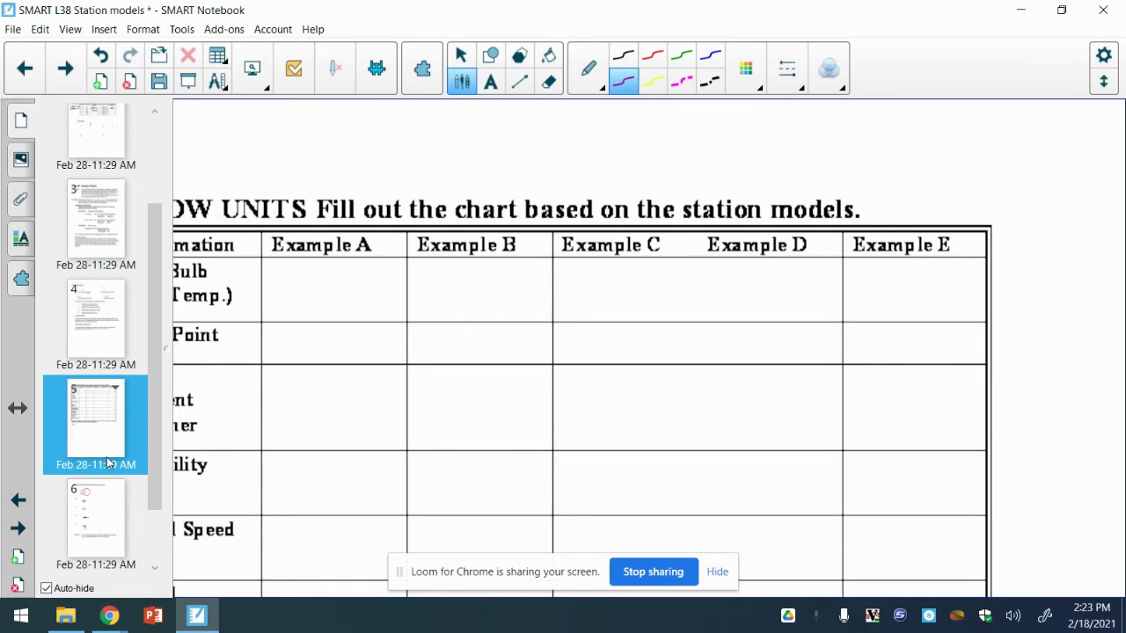
left_click(107, 526)
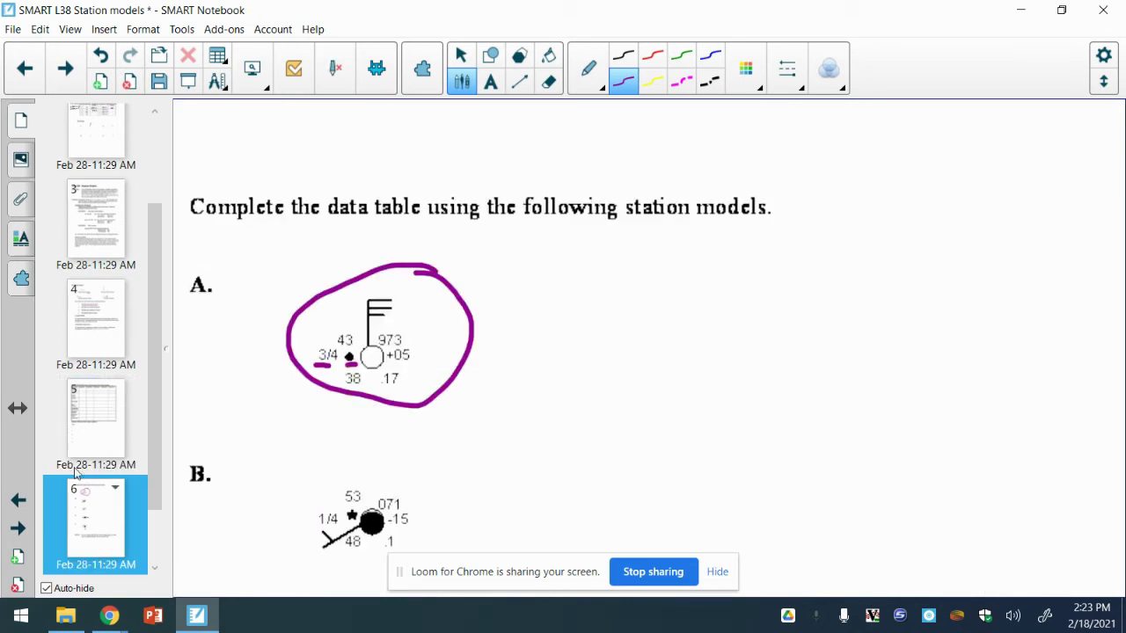
left_click(97, 414)
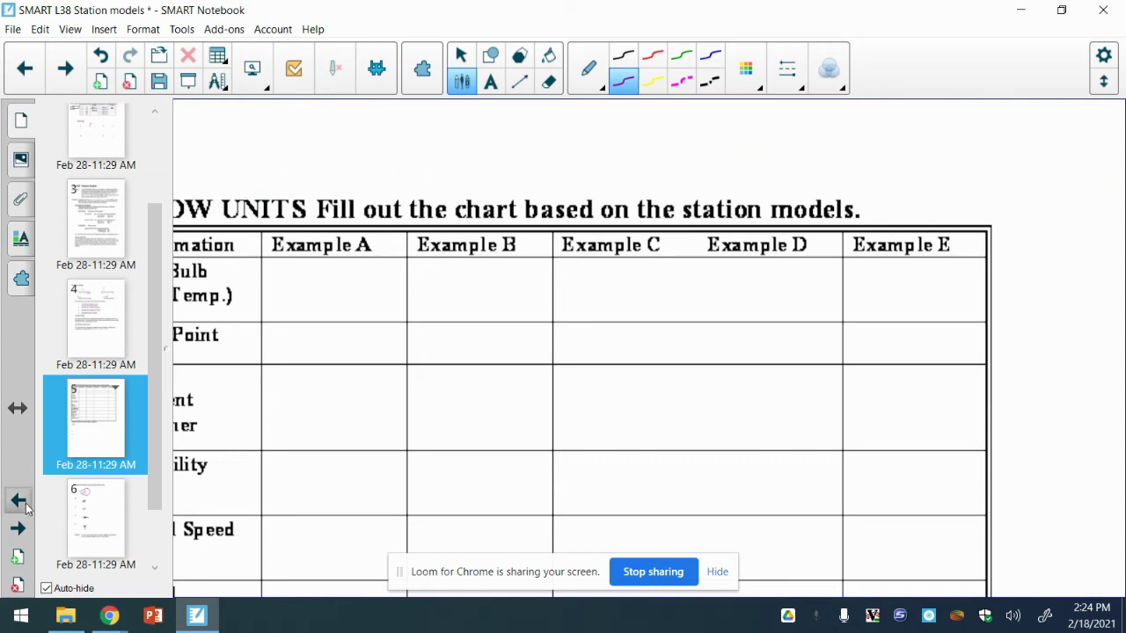
left_click(331, 149)
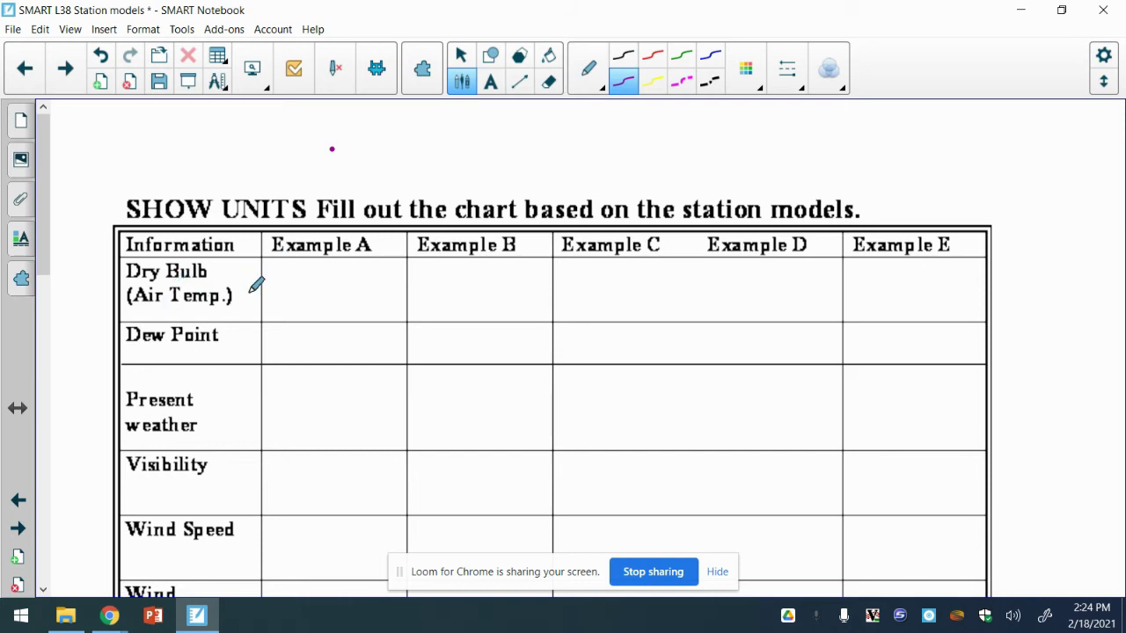
left_click(17, 499)
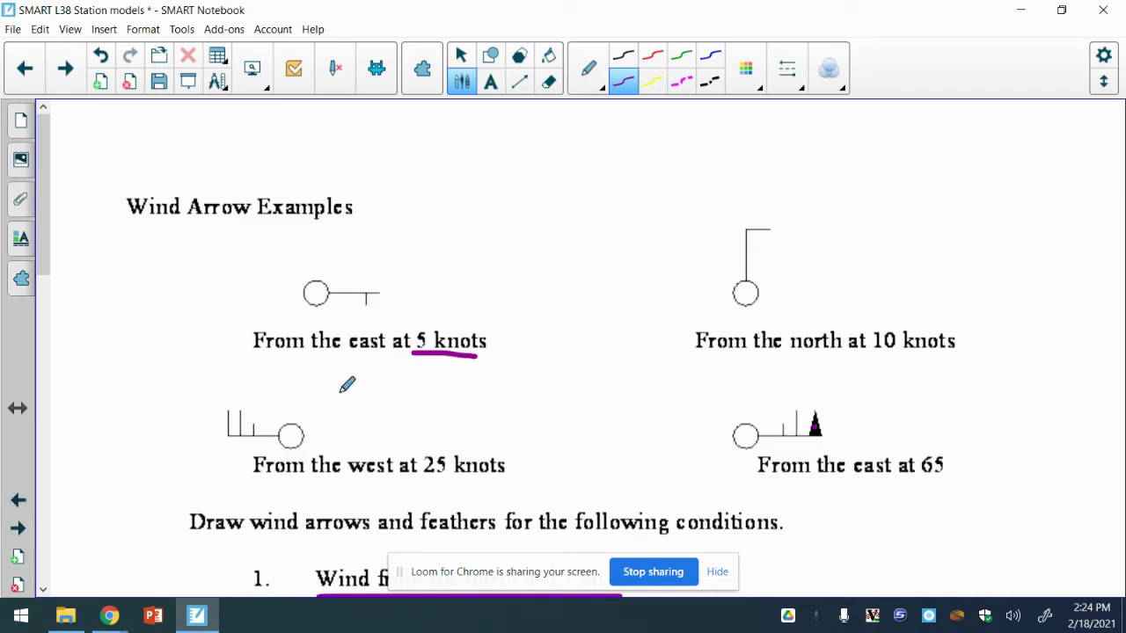
left_click(18, 528)
left_click(17, 528)
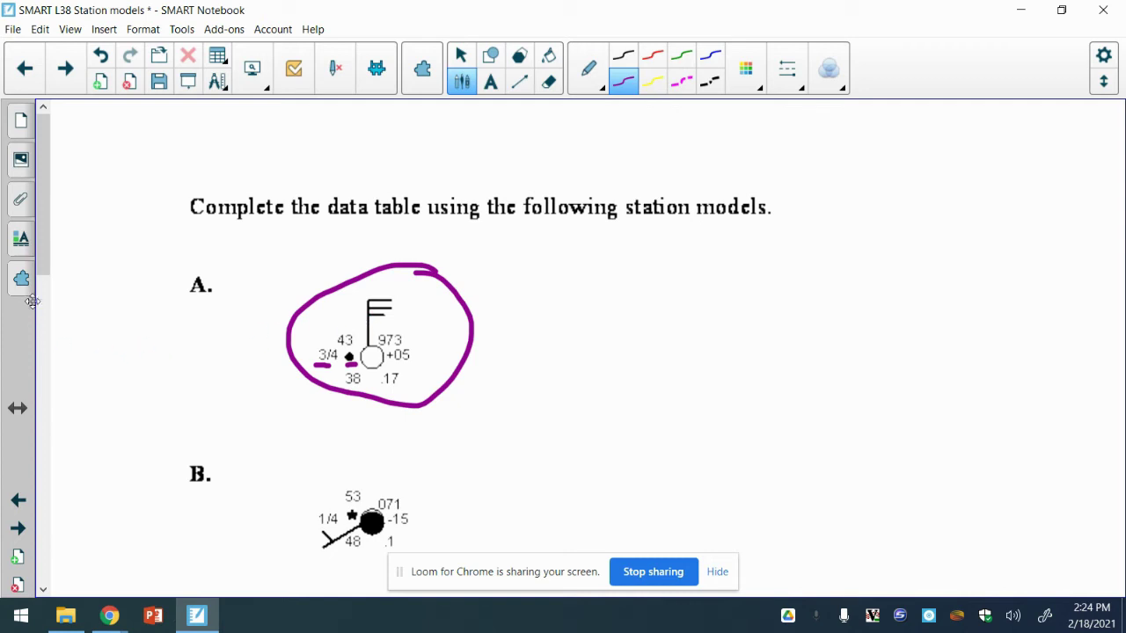
- Write 43°F as Example A's dry-bulb temperature on the SHOW UNITS chart
left_click(19, 503)
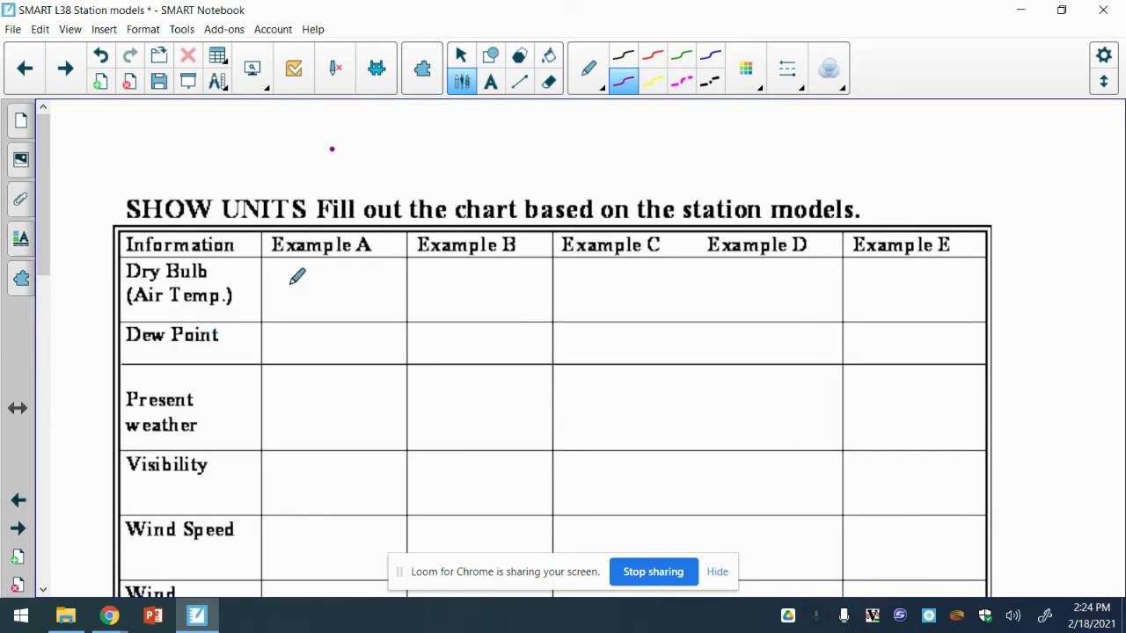
mouse_move(307, 262)
left_mouse_down()
mouse_move(322, 280)
mouse_move(314, 295)
mouse_move(334, 269)
mouse_move(341, 284)
mouse_move(353, 264)
mouse_move(359, 295)
mouse_move(370, 278)
left_mouse_up()
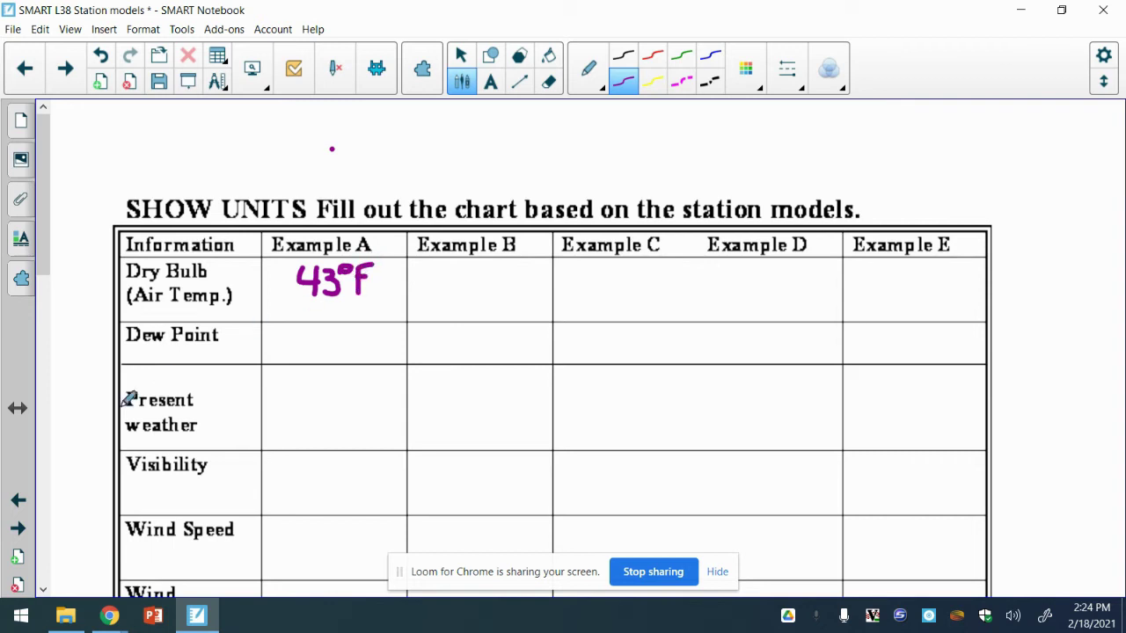
left_click(19, 501)
left_click(19, 527)
- Read station model A's dew point and write 38°F in Example A
left_click(19, 527)
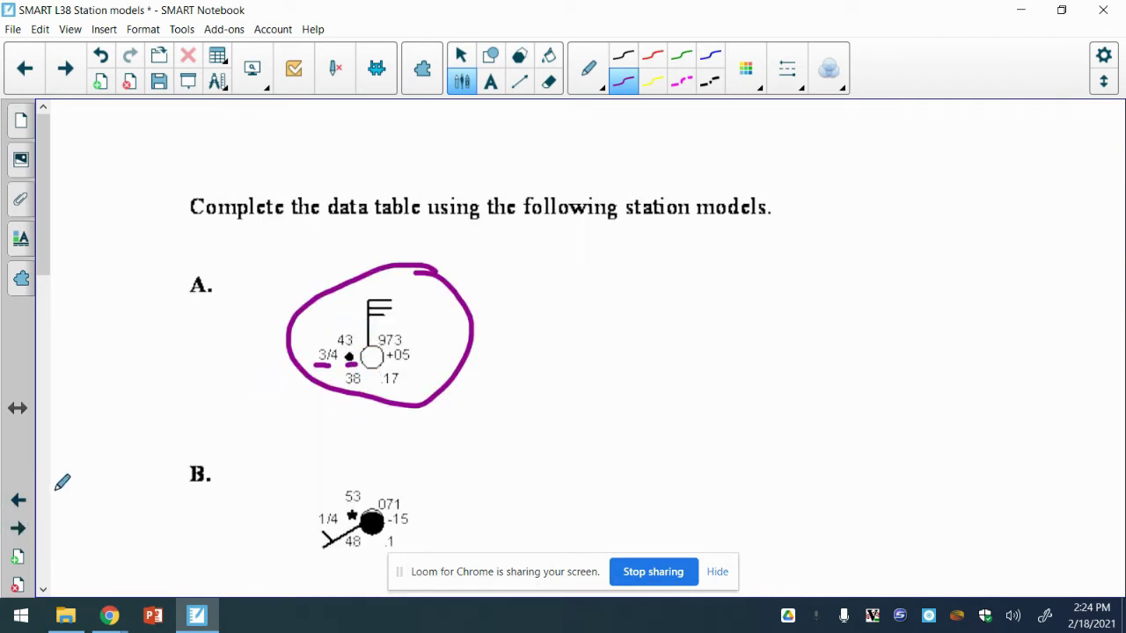
left_click(19, 501)
mouse_move(281, 329)
left_mouse_down()
mouse_move(319, 335)
mouse_move(290, 353)
mouse_move(336, 334)
left_mouse_up()
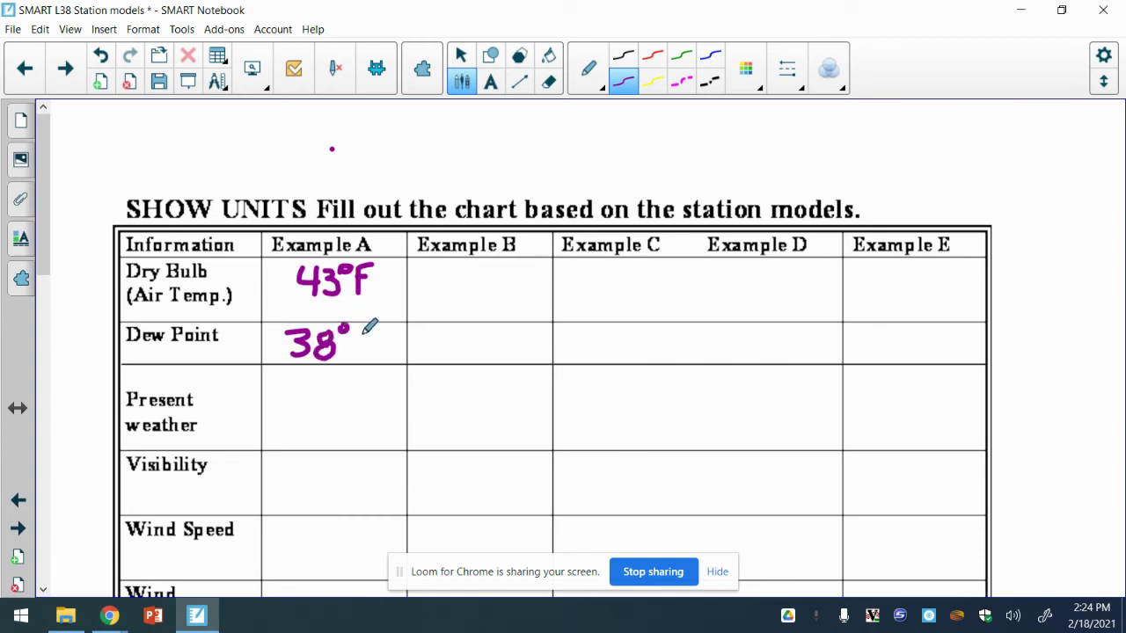
mouse_move(361, 328)
left_mouse_down()
mouse_move(361, 355)
mouse_move(373, 327)
left_mouse_up()
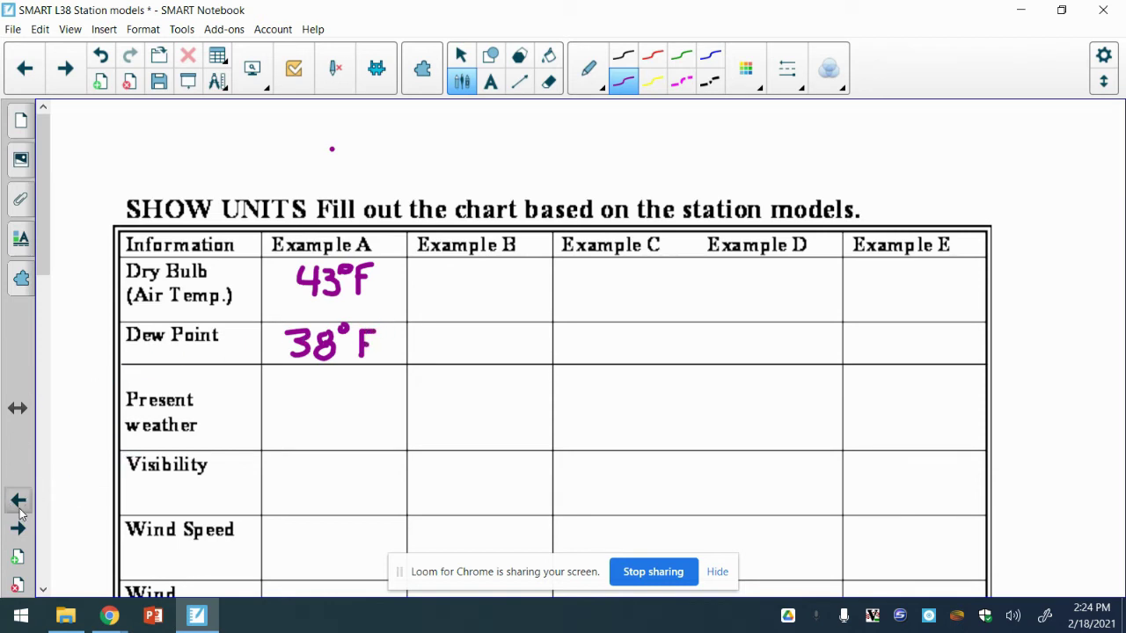
left_click(18, 528)
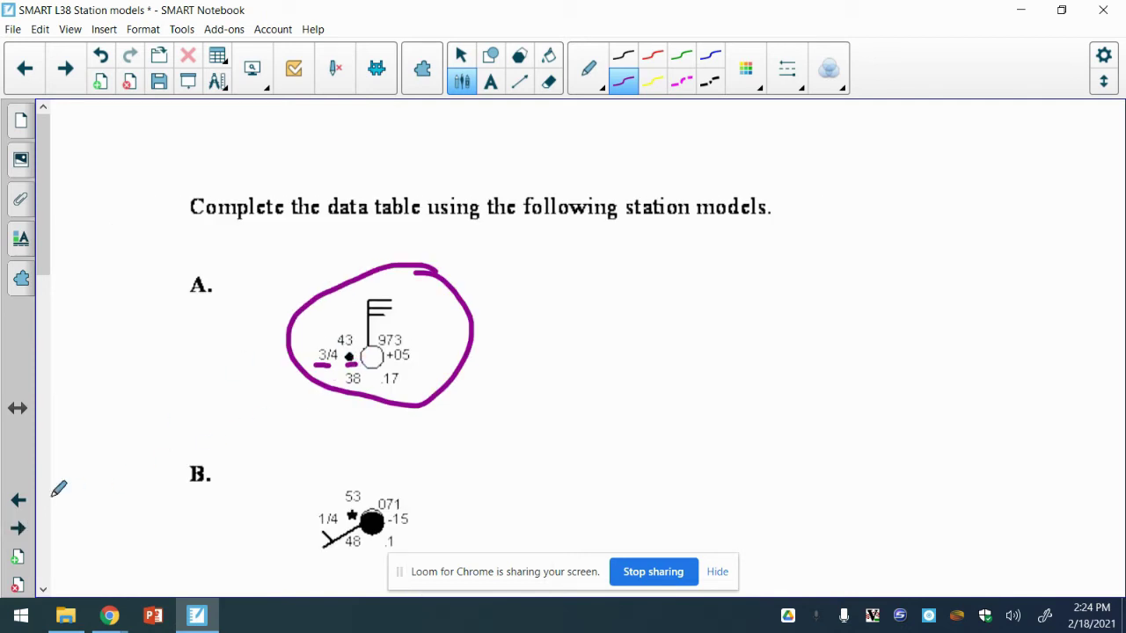
- Find the weather map symbols key page and underline Rain in the present-weather key
left_click(21, 122)
left_click(101, 136)
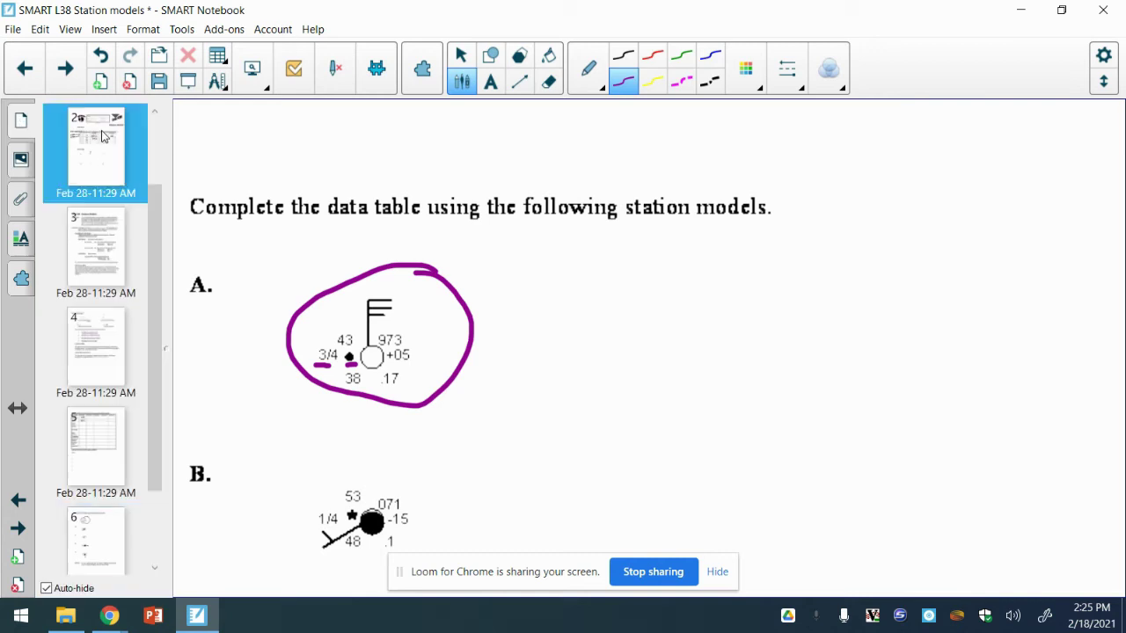
left_click_drag(150, 324, 160, 217)
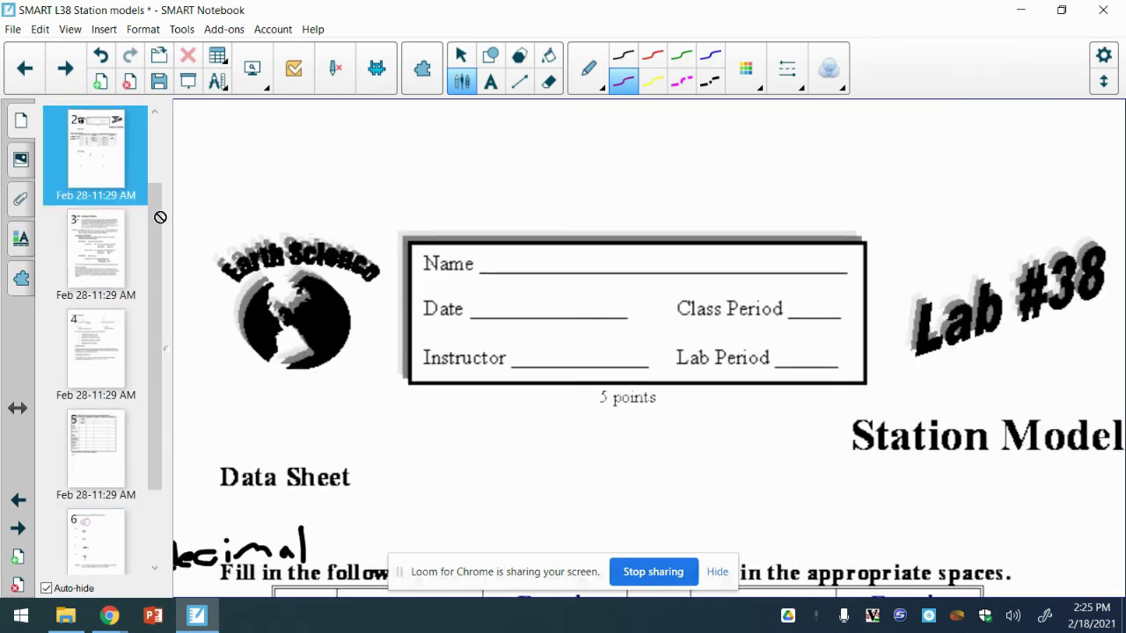
scroll(164, 216, "up", 3)
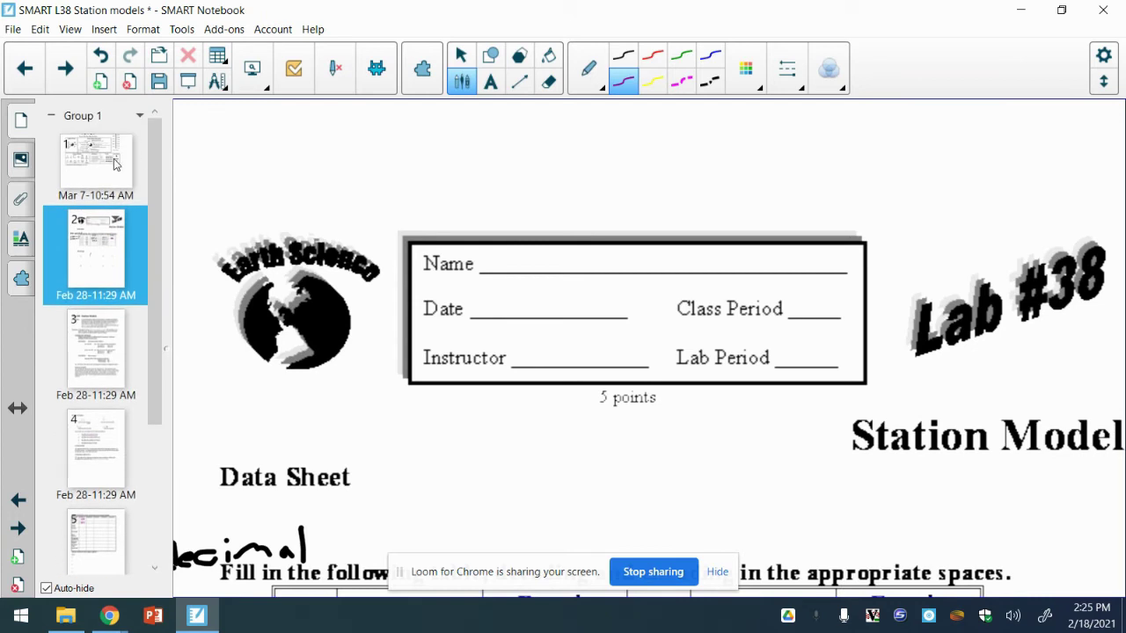
left_click(118, 165)
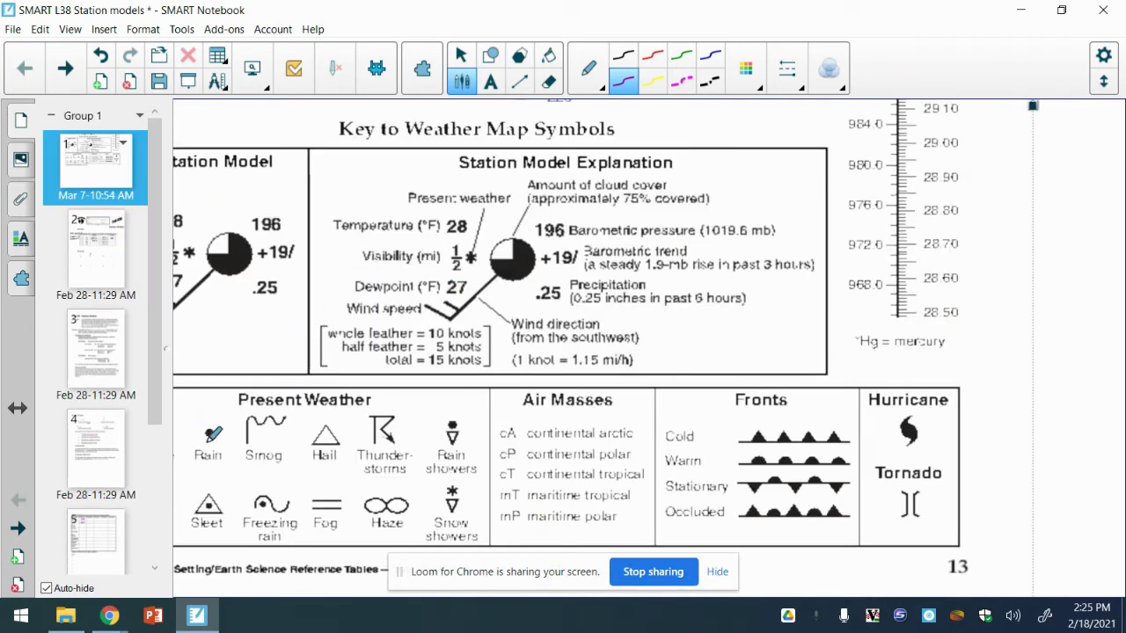
left_click_drag(195, 462, 232, 462)
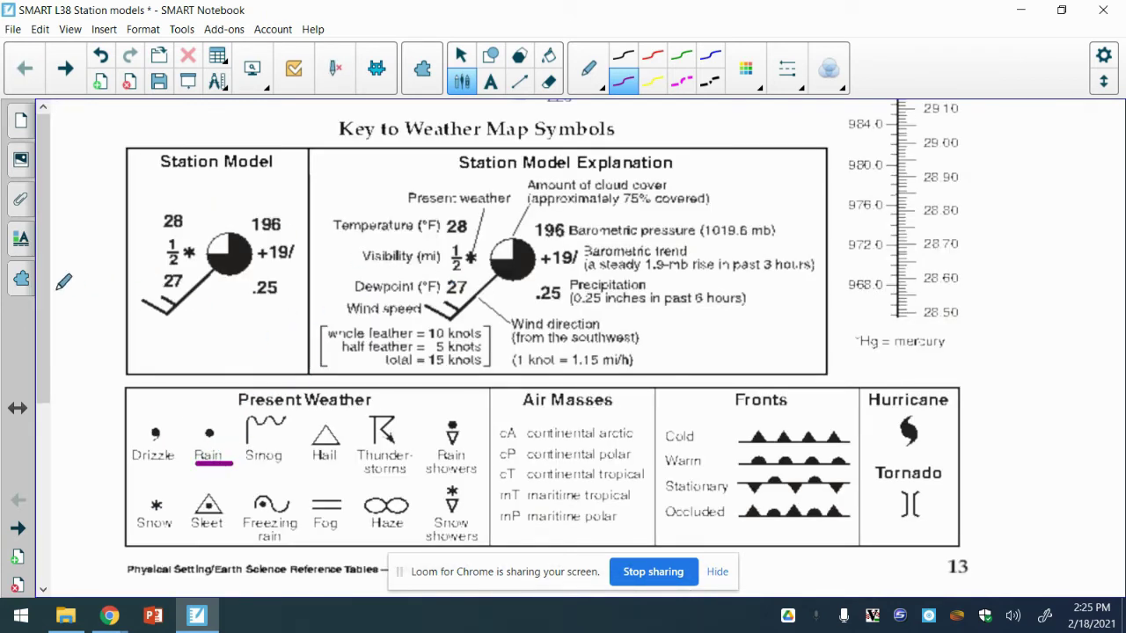
- Page forward to the SHOW UNITS chart and write 'rain' in Example A's Present weather cell
left_click(17, 527)
left_click(17, 527)
left_click(17, 527)
left_click(18, 528)
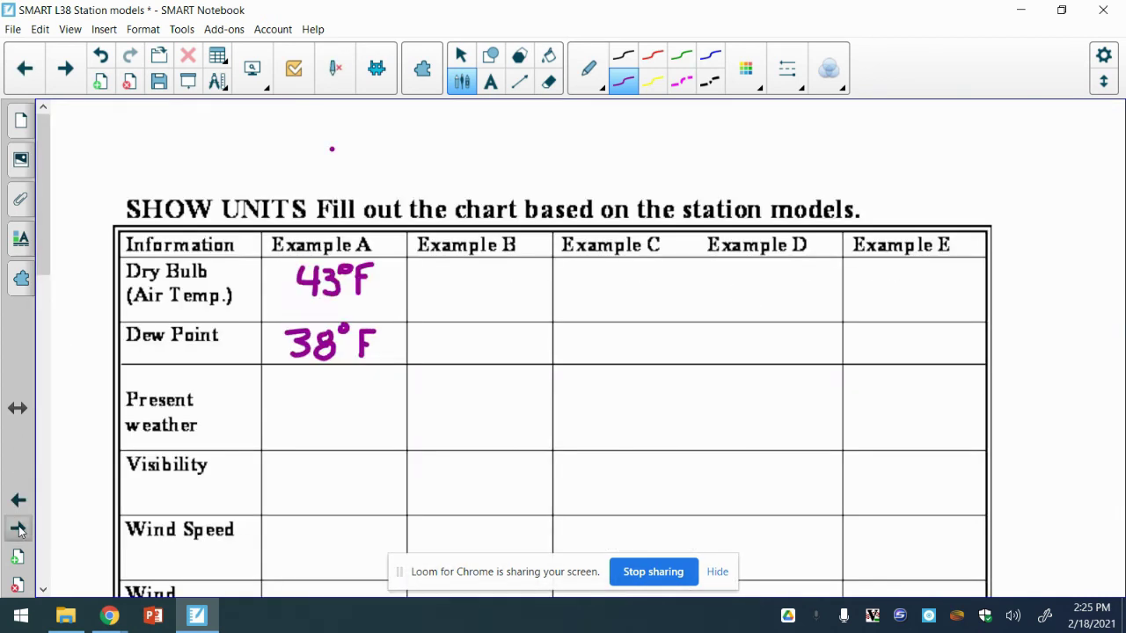
mouse_move(271, 400)
left_mouse_down()
mouse_move(272, 418)
mouse_move(280, 397)
mouse_move(296, 402)
mouse_move(305, 387)
mouse_move(340, 418)
left_mouse_up()
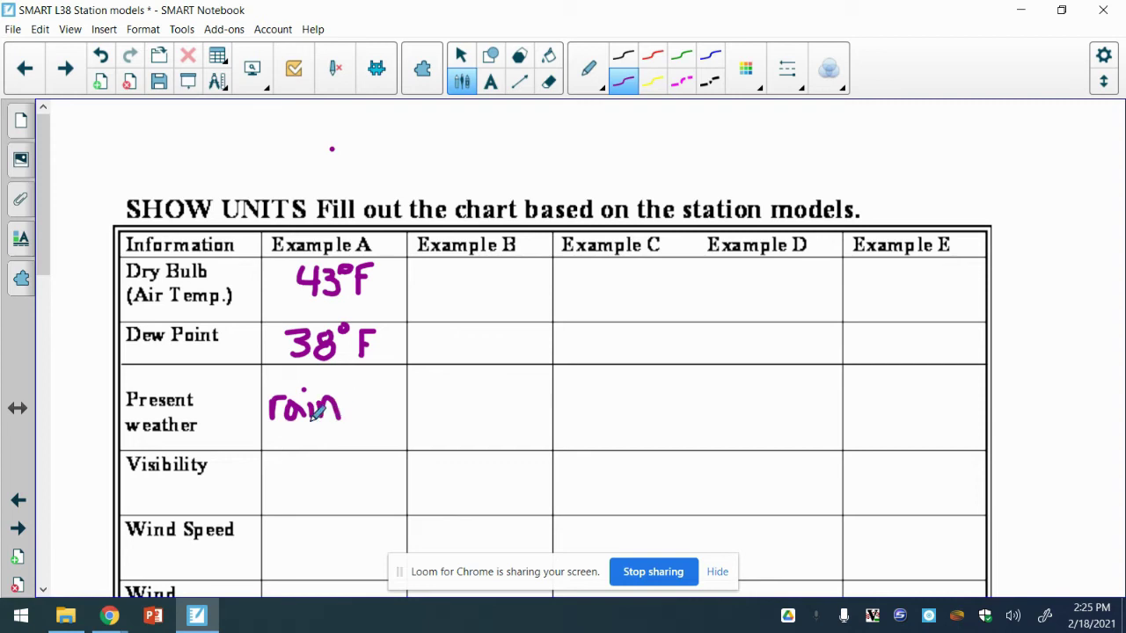
- Check station model A, then write '3/4 mile' in Example A's Visibility cell
left_click(18, 529)
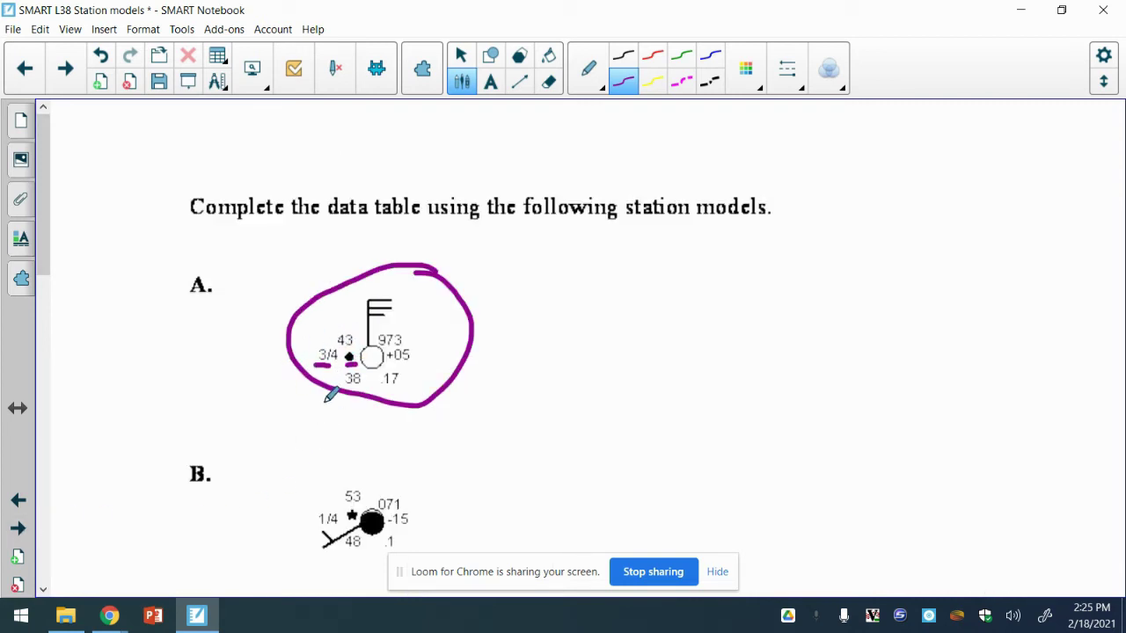
left_click(20, 504)
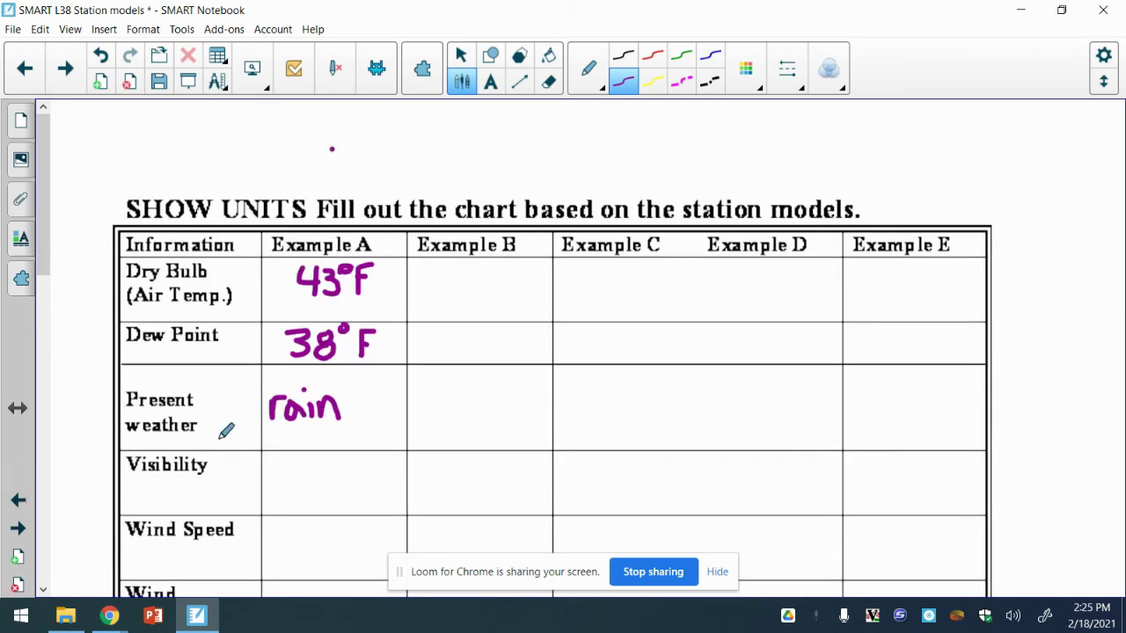
mouse_move(274, 466)
left_mouse_down()
mouse_move(292, 480)
mouse_move(293, 464)
mouse_move(282, 484)
mouse_move(309, 469)
mouse_move(314, 490)
mouse_move(332, 471)
mouse_move(357, 485)
mouse_move(344, 469)
mouse_move(357, 495)
mouse_move(369, 480)
left_mouse_up()
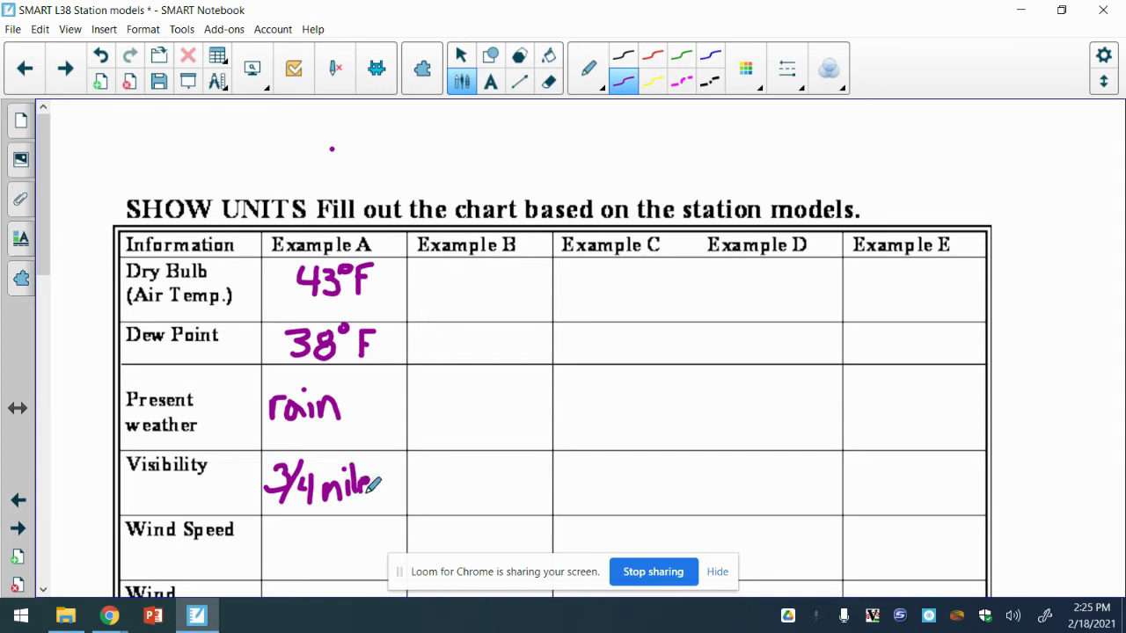
left_click_drag(42, 255, 40, 327)
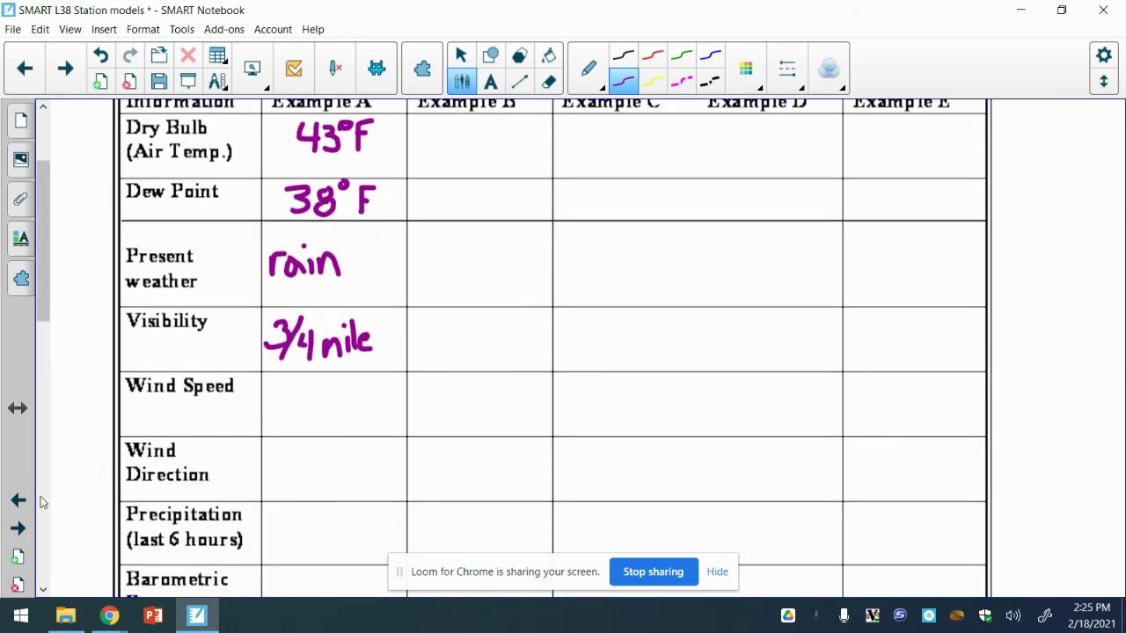
left_click(19, 529)
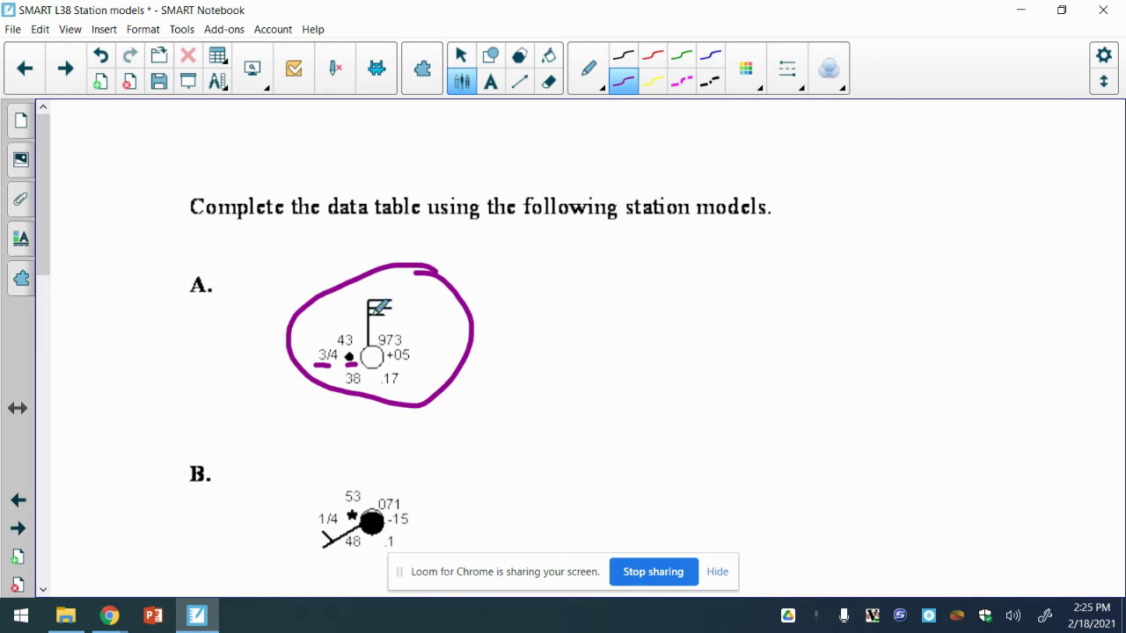
- Write 25 knots in Example A's Wind Speed cell
left_click(18, 503)
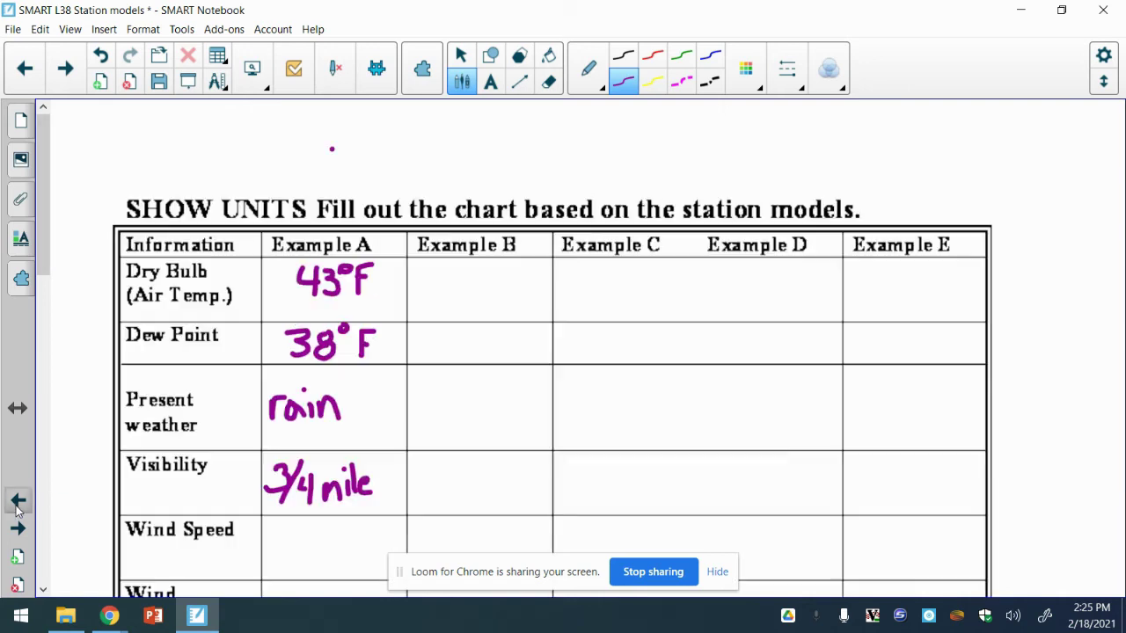
scroll(38, 278, "down", 3)
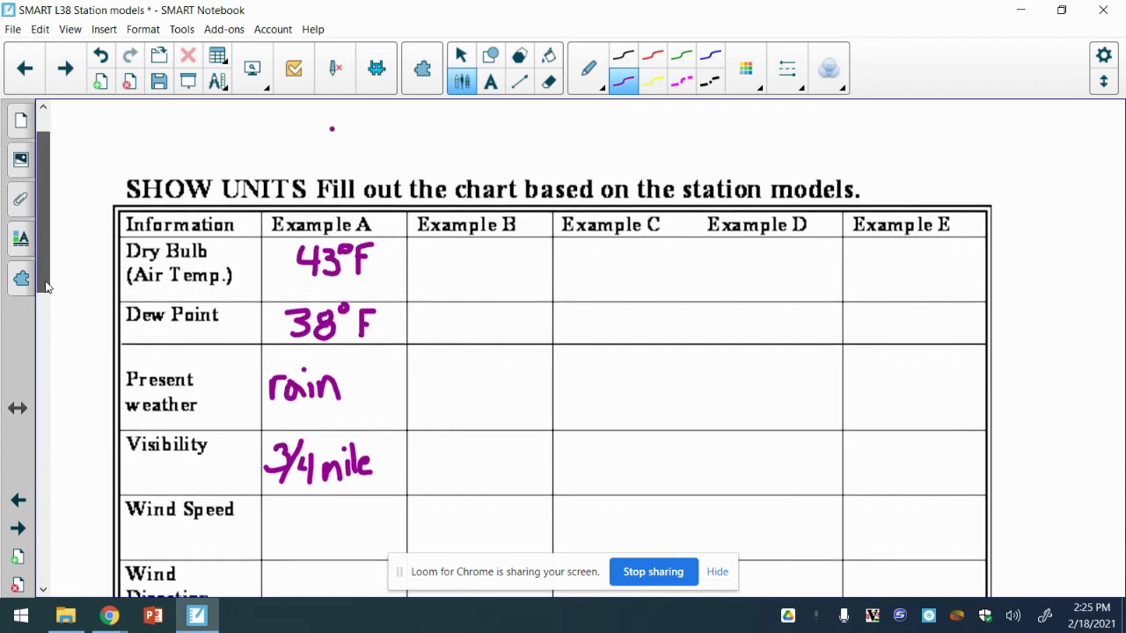
mouse_move(270, 369)
left_mouse_down()
mouse_move(268, 385)
mouse_move(305, 380)
mouse_move(290, 387)
left_mouse_up()
mouse_move(293, 366)
left_mouse_down()
mouse_move(327, 390)
mouse_move(328, 379)
mouse_move(361, 385)
mouse_move(373, 360)
mouse_move(379, 385)
mouse_move(368, 366)
mouse_move(380, 392)
left_mouse_up()
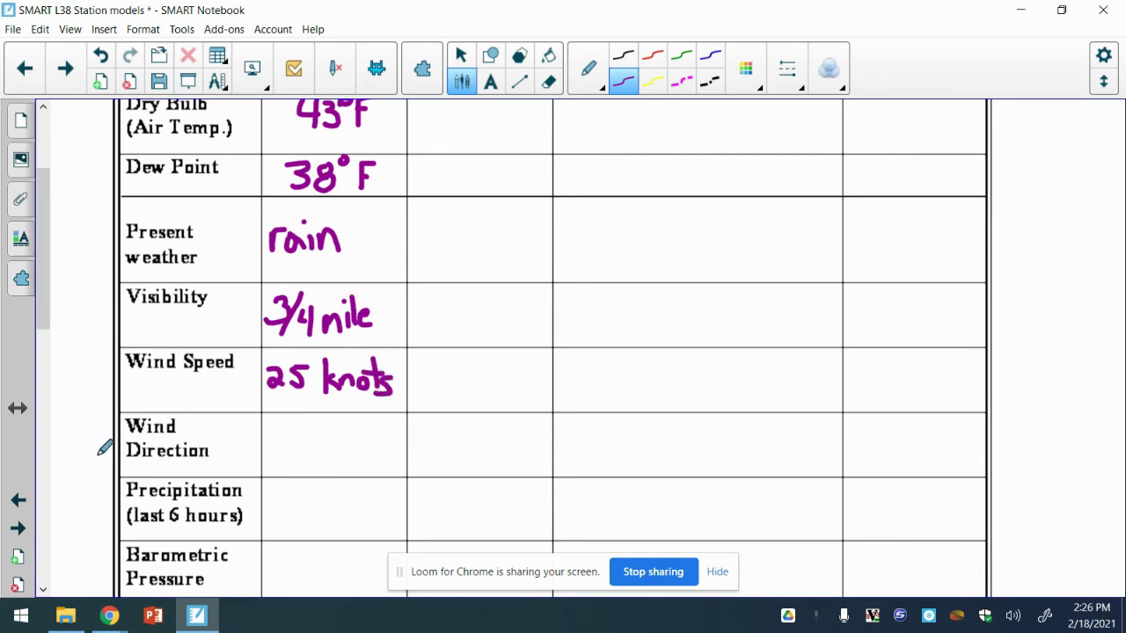
- Write 'north' in Example A's Wind Direction cell and return to the station models page
left_click(276, 438)
mouse_move(276, 445)
left_mouse_down()
mouse_move(335, 431)
mouse_move(345, 448)
mouse_move(336, 439)
mouse_move(395, 462)
left_mouse_up()
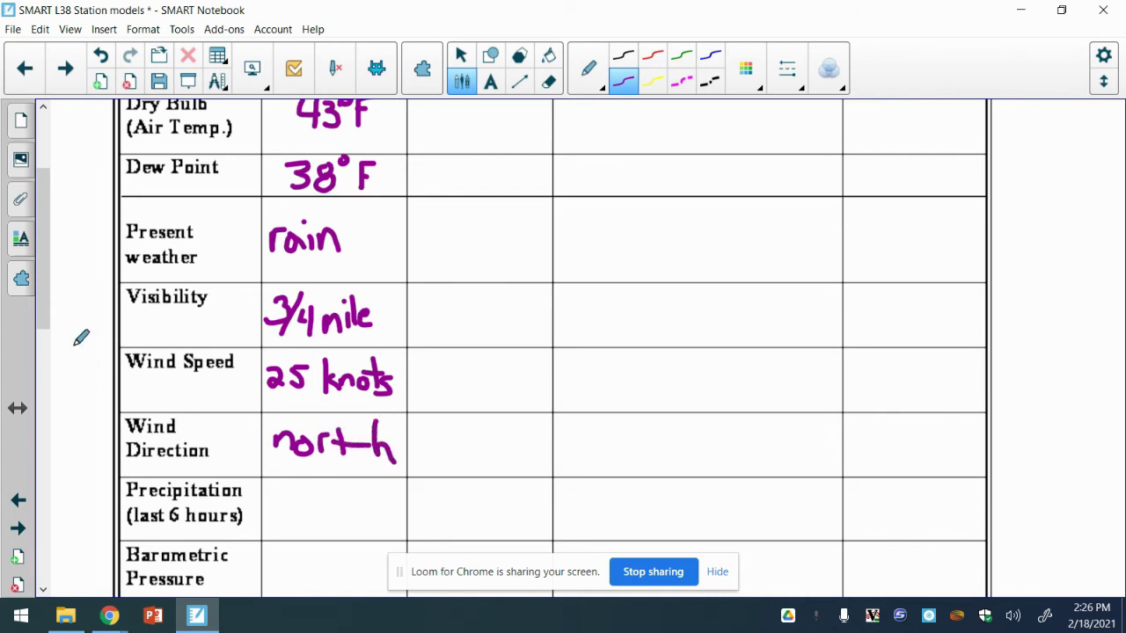
scroll(32, 338, "down", 1)
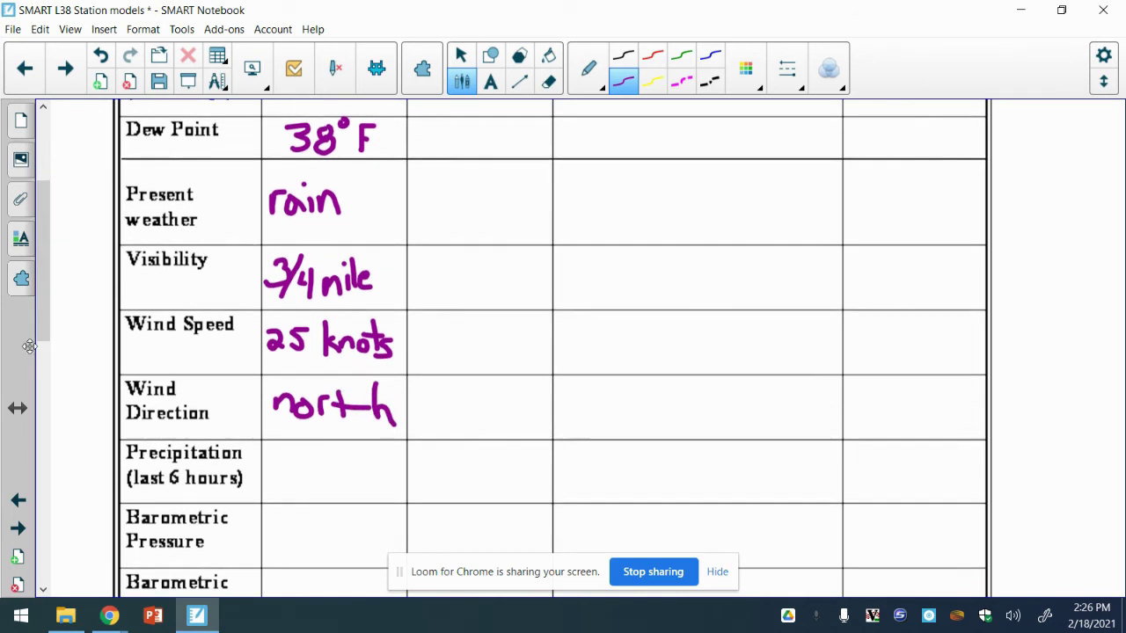
left_click(23, 502)
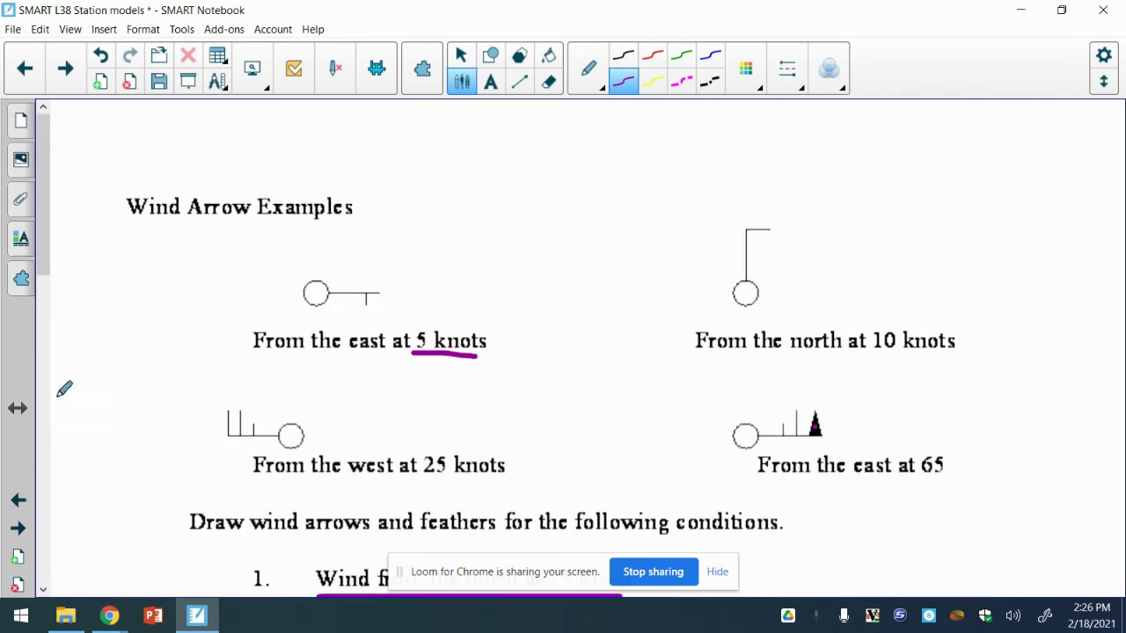
left_click(21, 530)
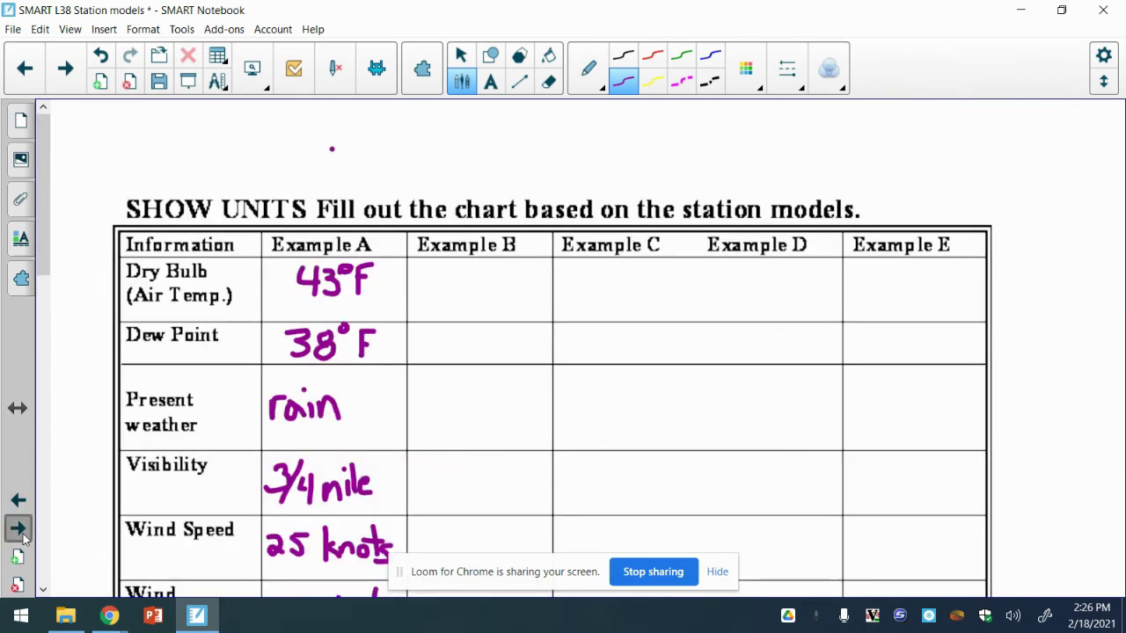
left_click(19, 530)
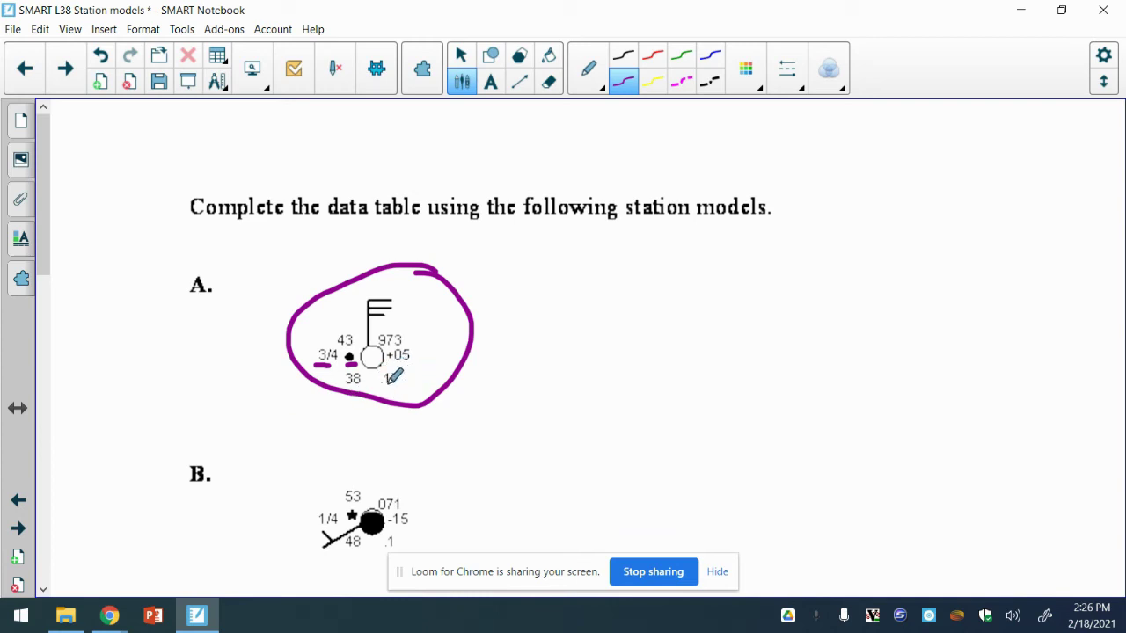
- Write '0.17 inch' in Example A's Precipitation (last 6 hours) cell
left_click(19, 500)
scroll(46, 227, "down", 5)
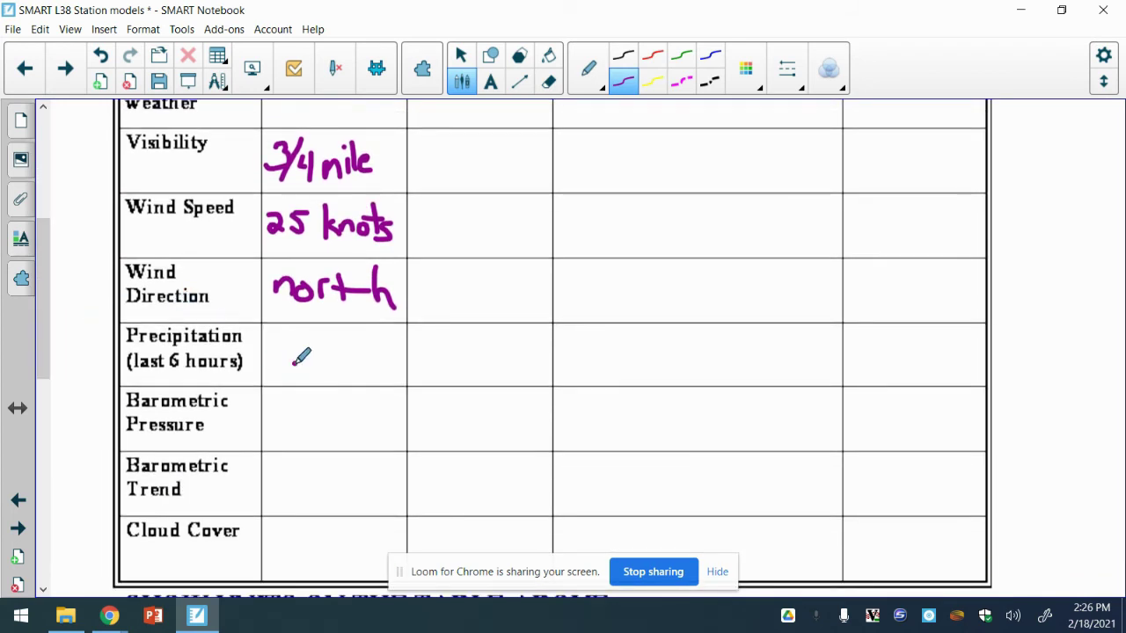
left_click_drag(279, 340, 312, 368)
mouse_move(322, 346)
left_mouse_down()
mouse_move(334, 341)
mouse_move(328, 367)
left_mouse_up()
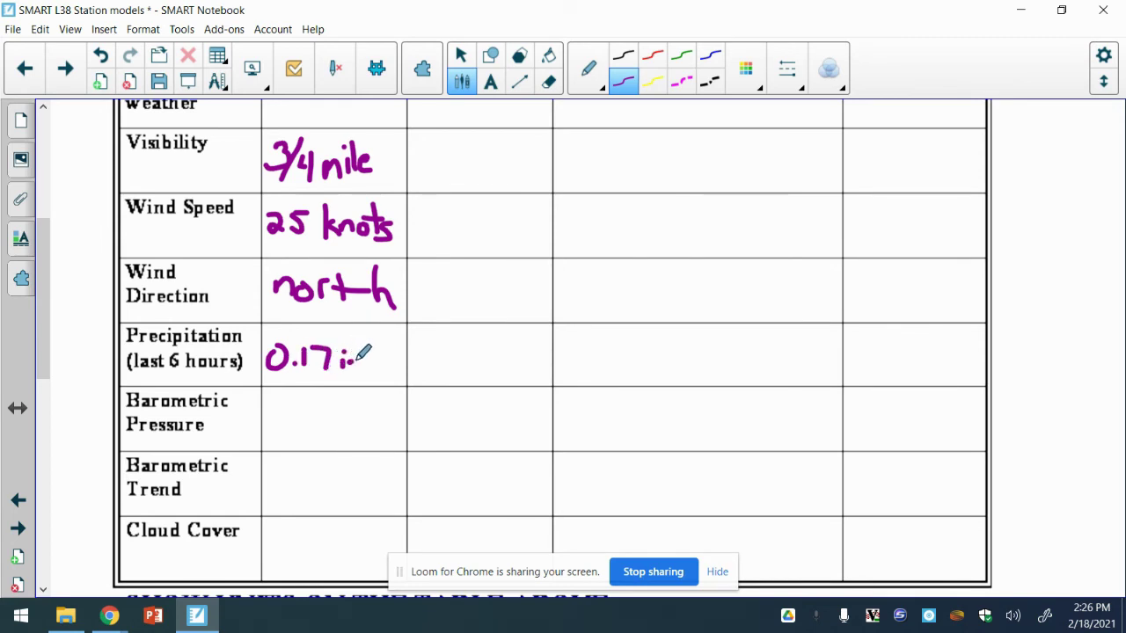
left_click_drag(357, 359, 402, 360)
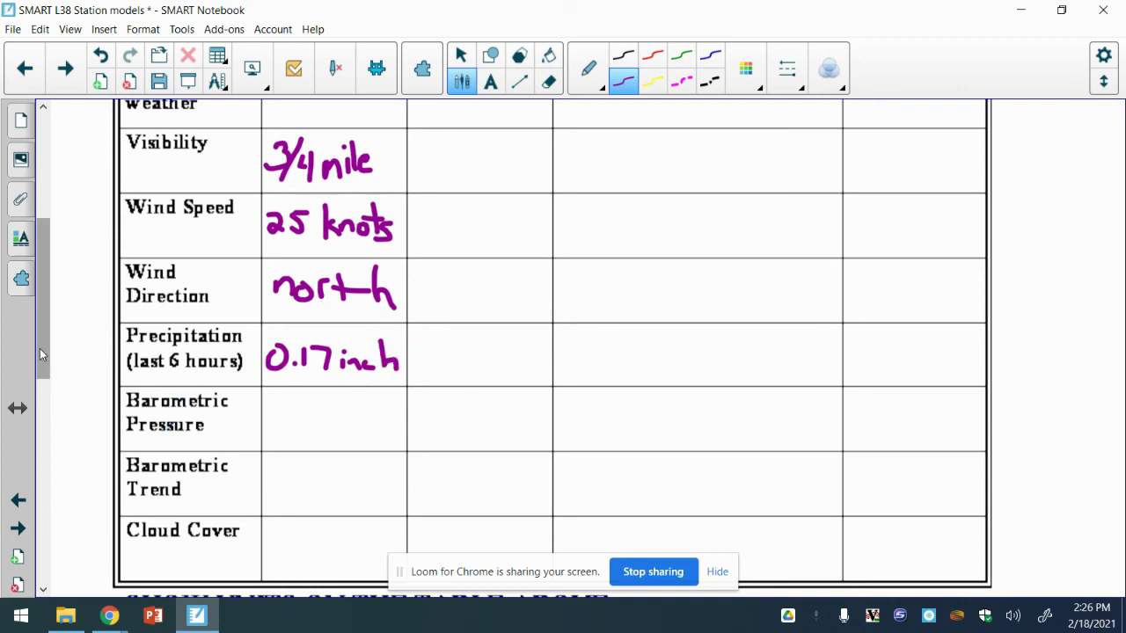
- Mark station model A's 973 pressure and +05 trend values with purple dots
left_click(19, 500)
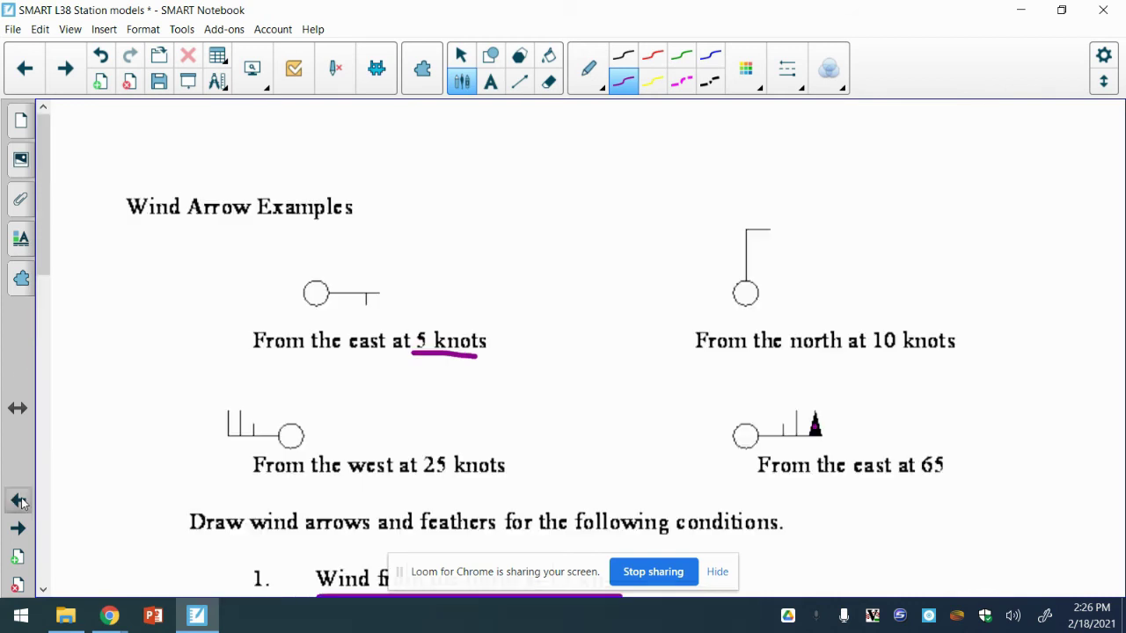
left_click(18, 528)
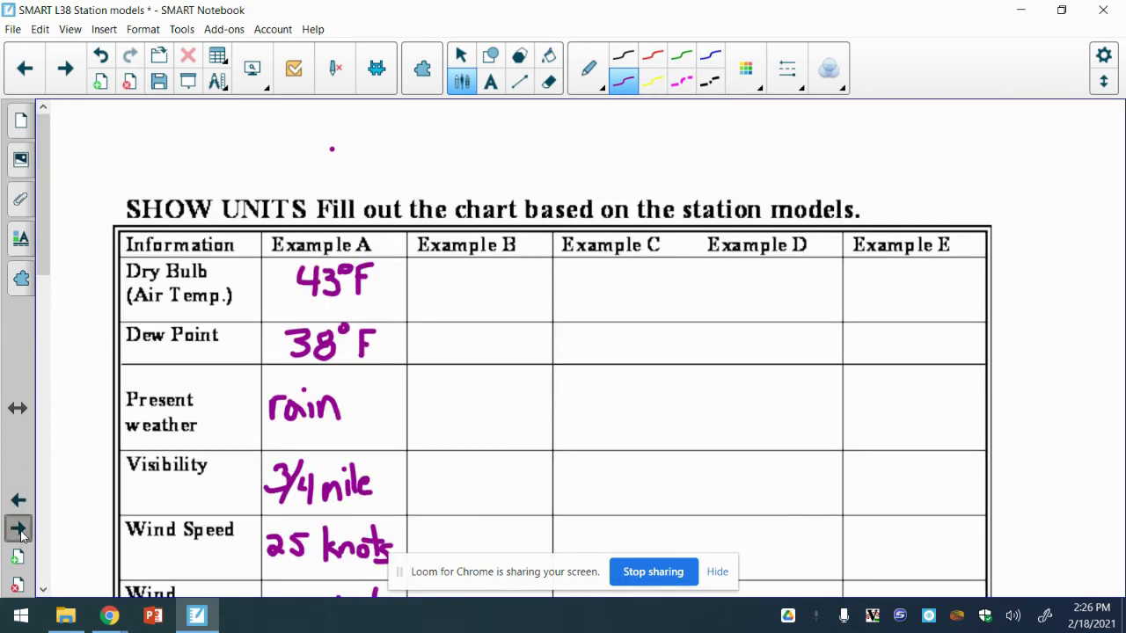
left_click(18, 529)
scroll(39, 257, "down", 2)
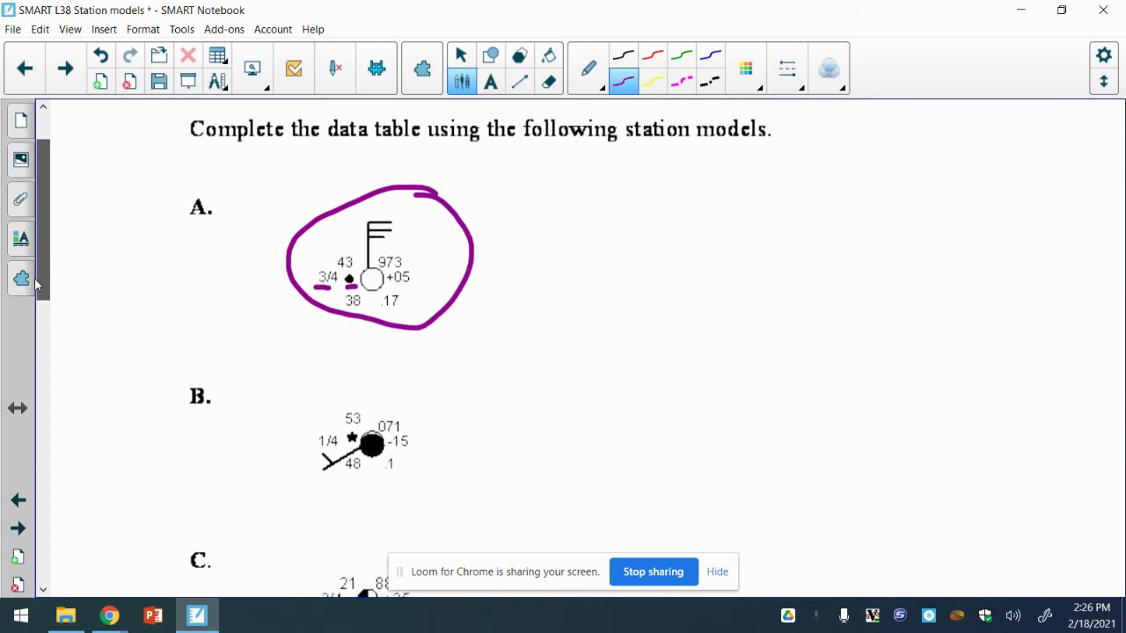
left_click(407, 248)
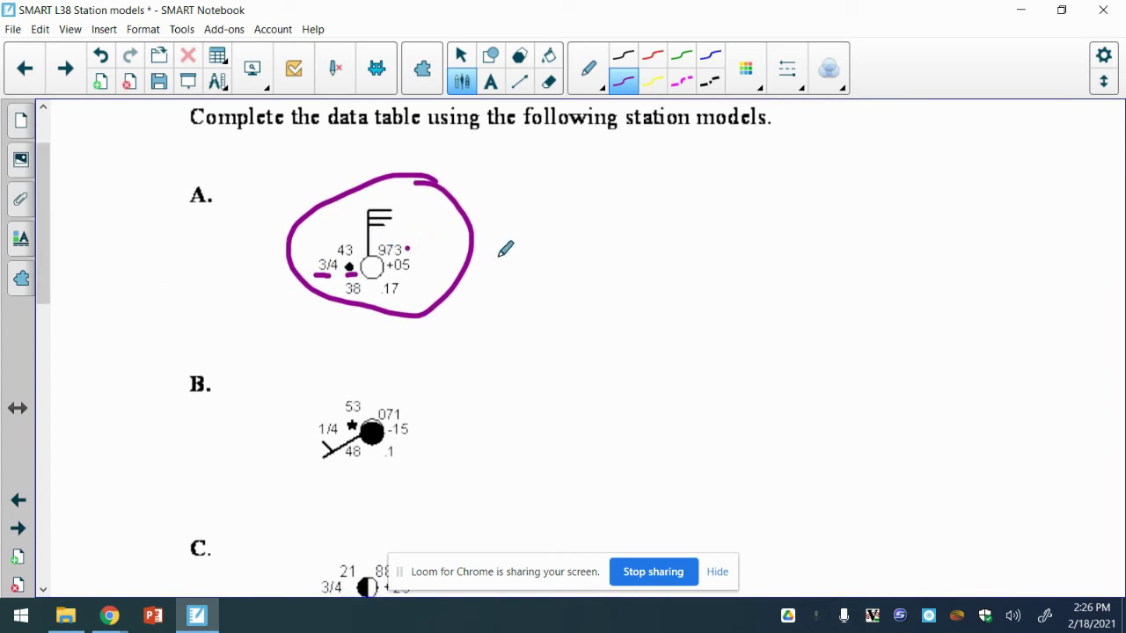
left_click(415, 264)
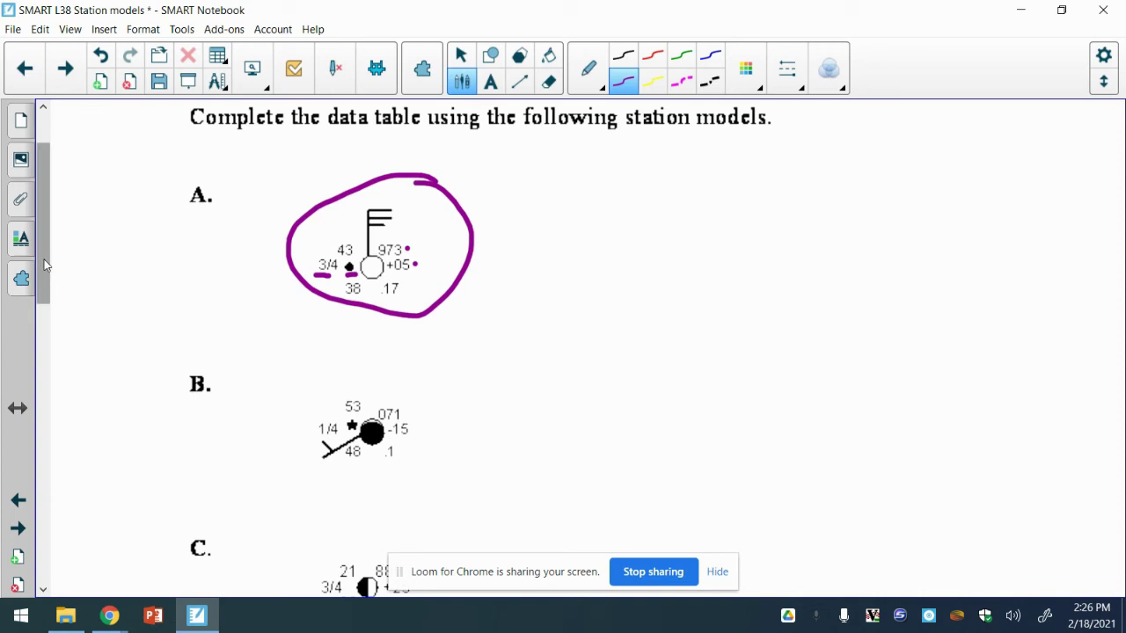
- Return to the data chart and scroll down to its lower rows
left_click(19, 500)
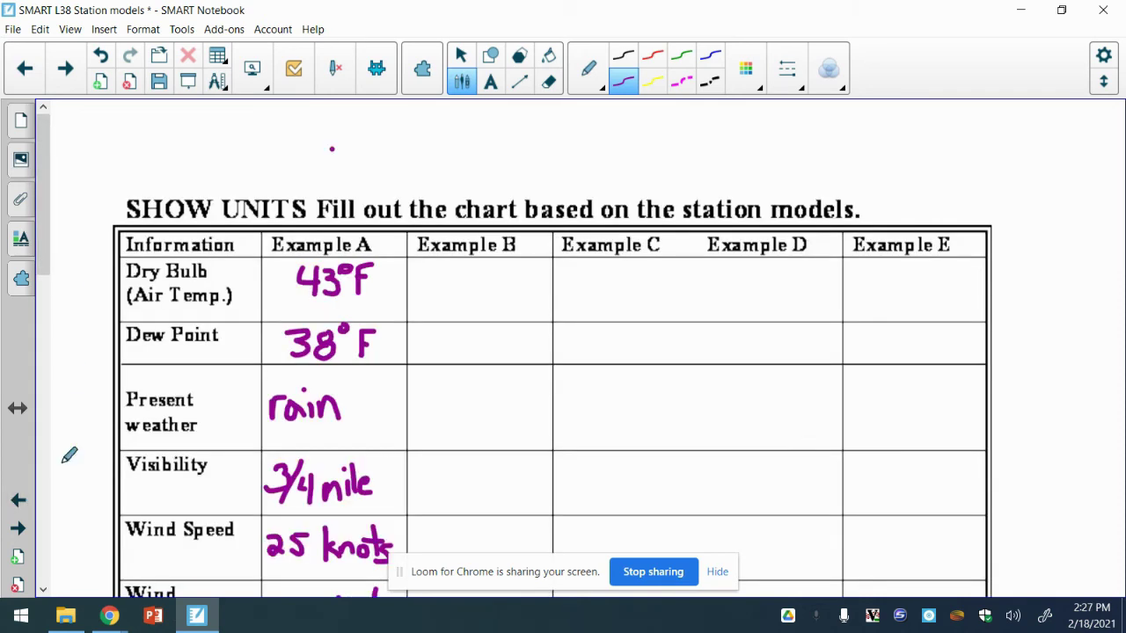
left_click_drag(44, 234, 37, 340)
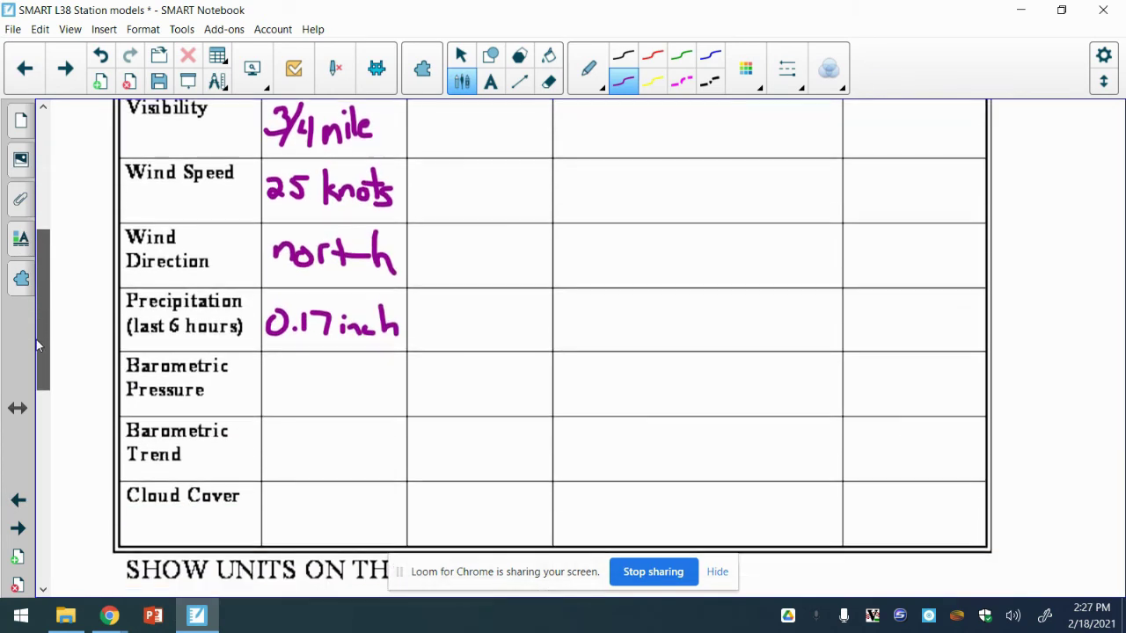
left_click(18, 501)
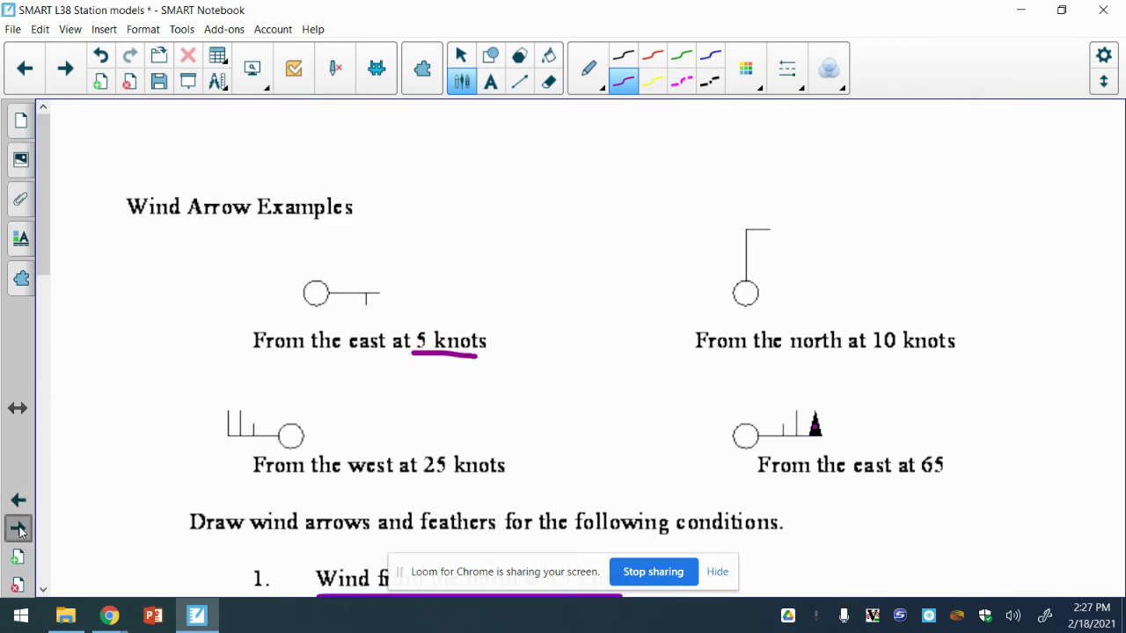
left_click(20, 530)
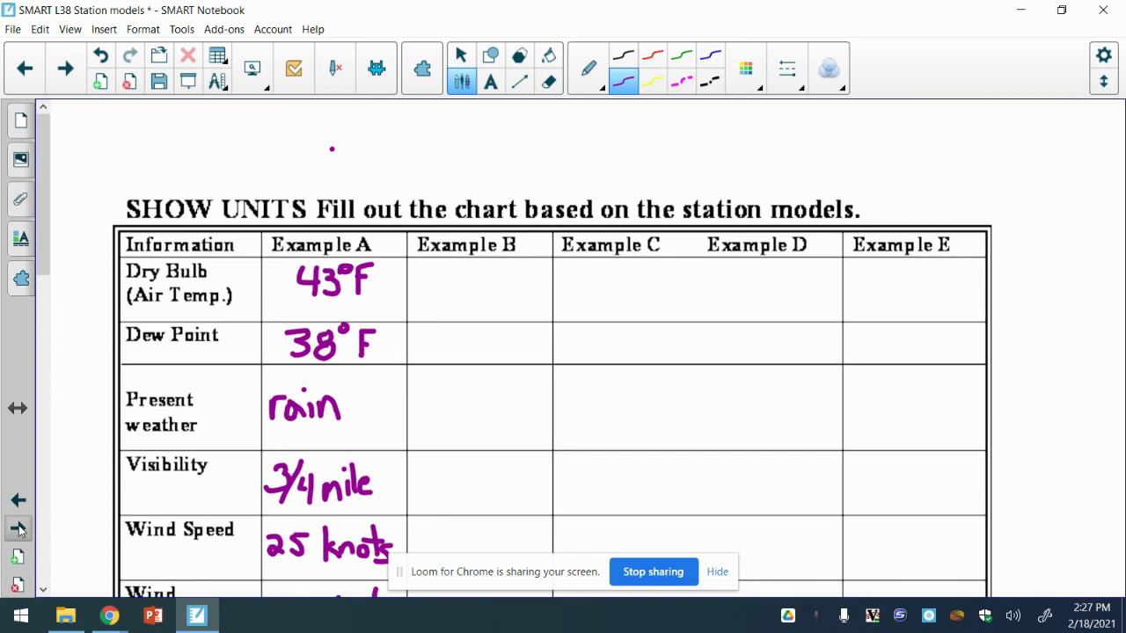
left_click(20, 530)
left_click(18, 500)
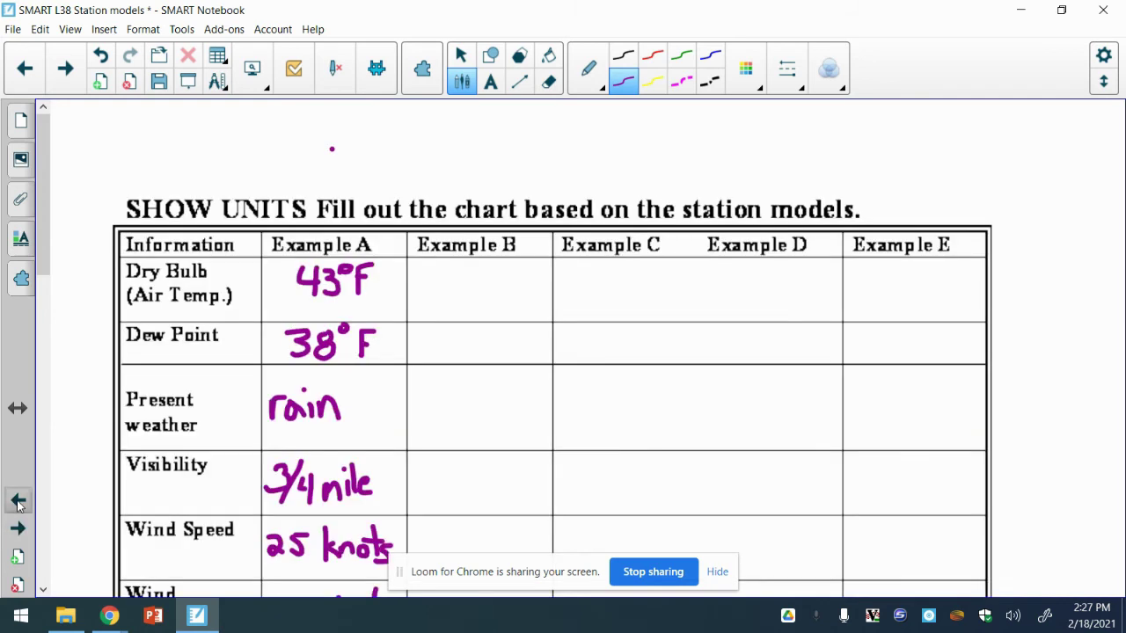
left_click_drag(42, 270, 31, 379)
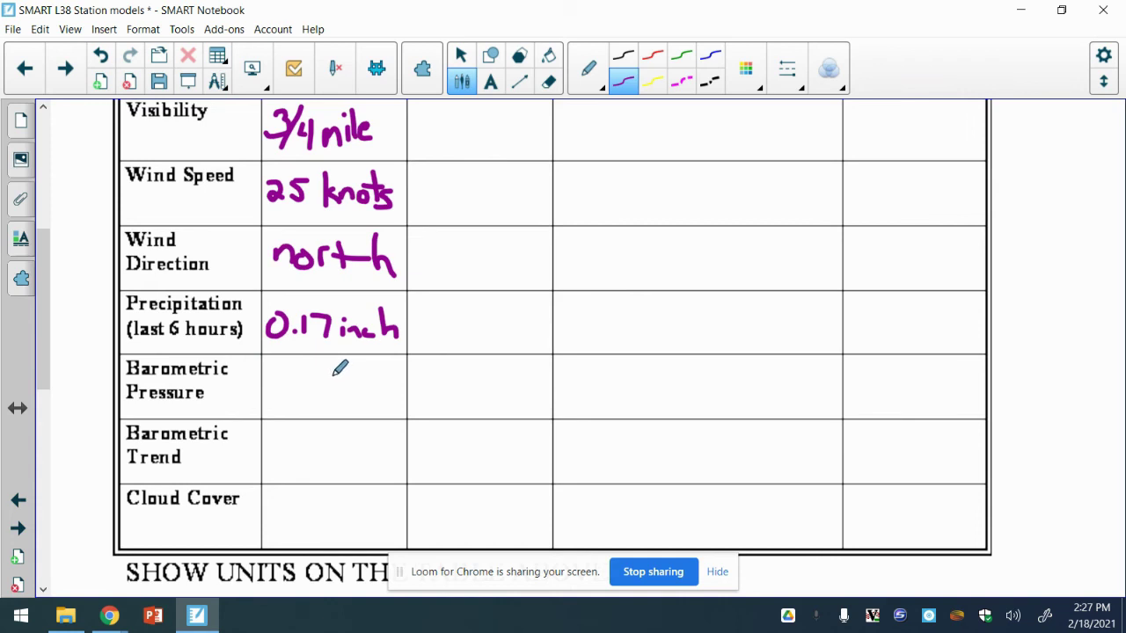
- Write 0.5 for Barometric Trend and, in blue, turn 973 into 997.3 mb
mouse_move(331, 374)
left_mouse_down()
mouse_move(339, 399)
mouse_move(378, 377)
left_mouse_up()
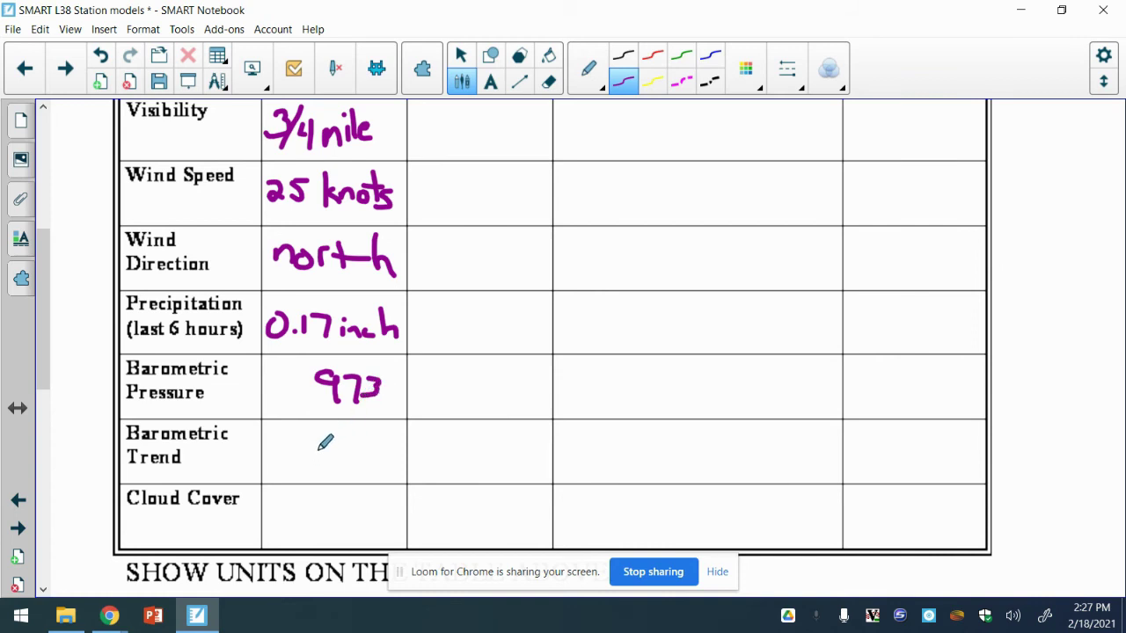
mouse_move(322, 442)
left_mouse_down()
mouse_move(315, 455)
mouse_move(323, 441)
mouse_move(355, 441)
left_mouse_up()
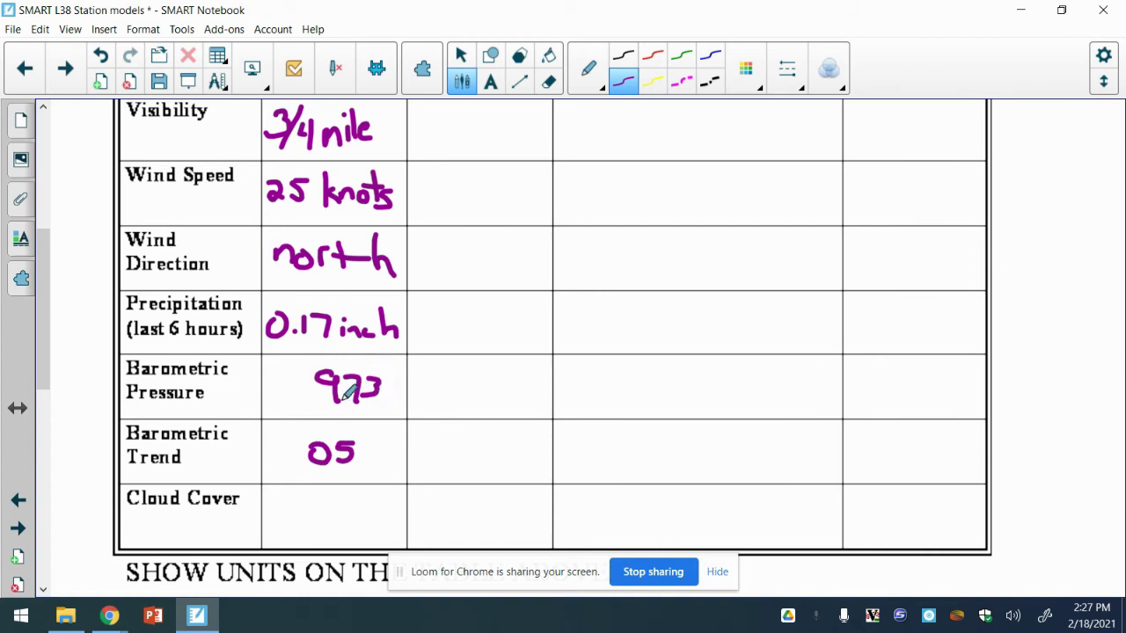
left_click(710, 56)
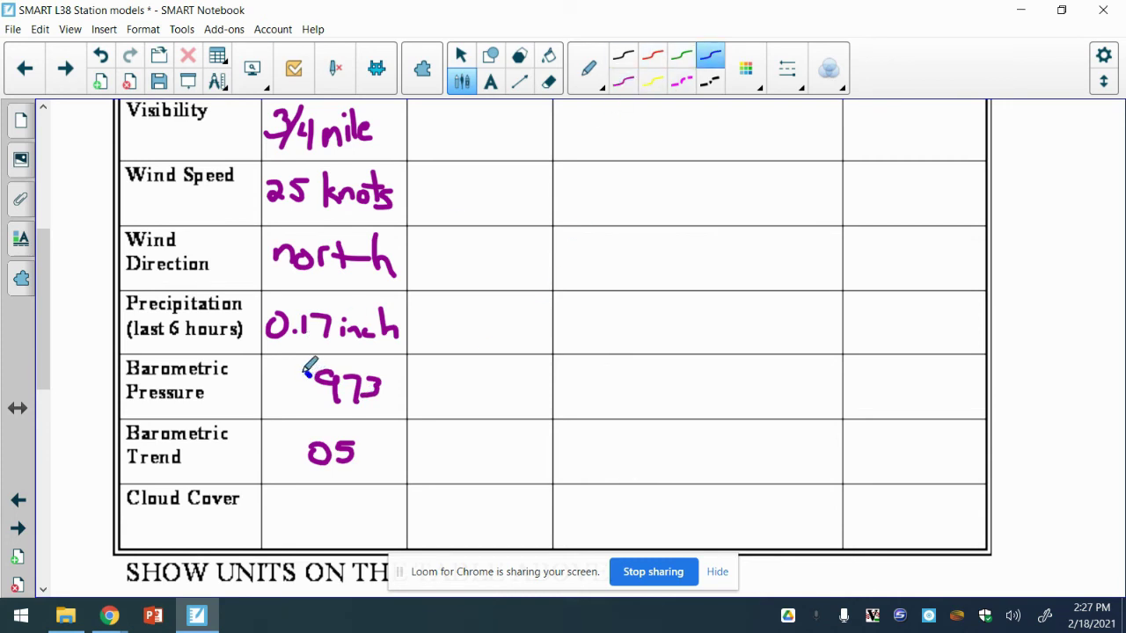
left_click_drag(303, 376, 305, 402)
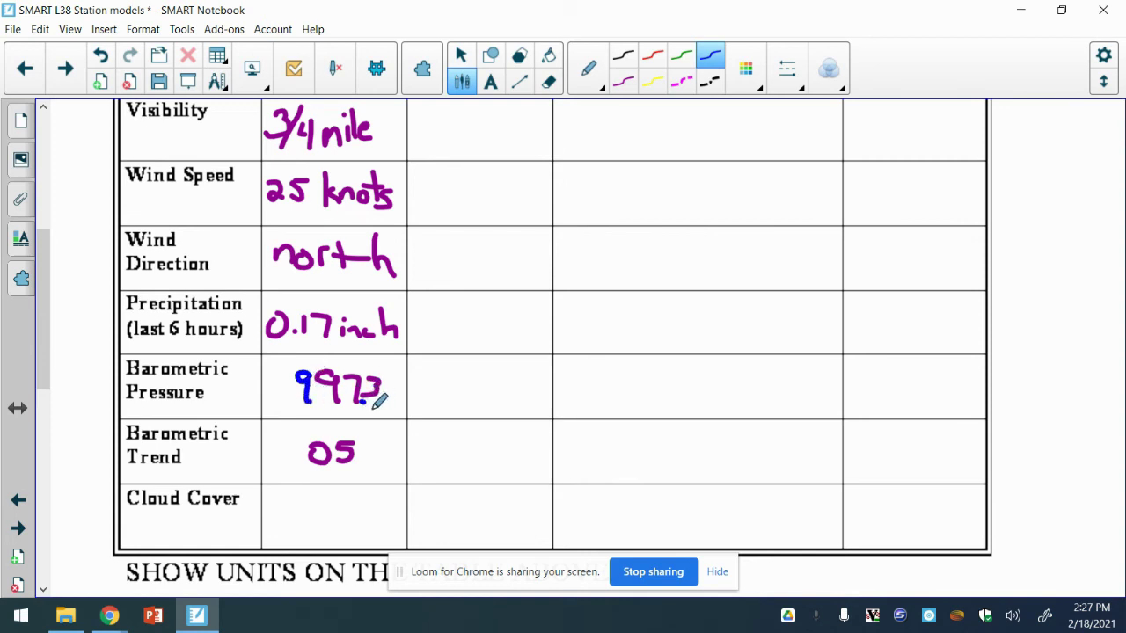
mouse_move(369, 407)
left_mouse_down()
mouse_move(385, 414)
mouse_move(391, 392)
mouse_move(400, 407)
left_mouse_up()
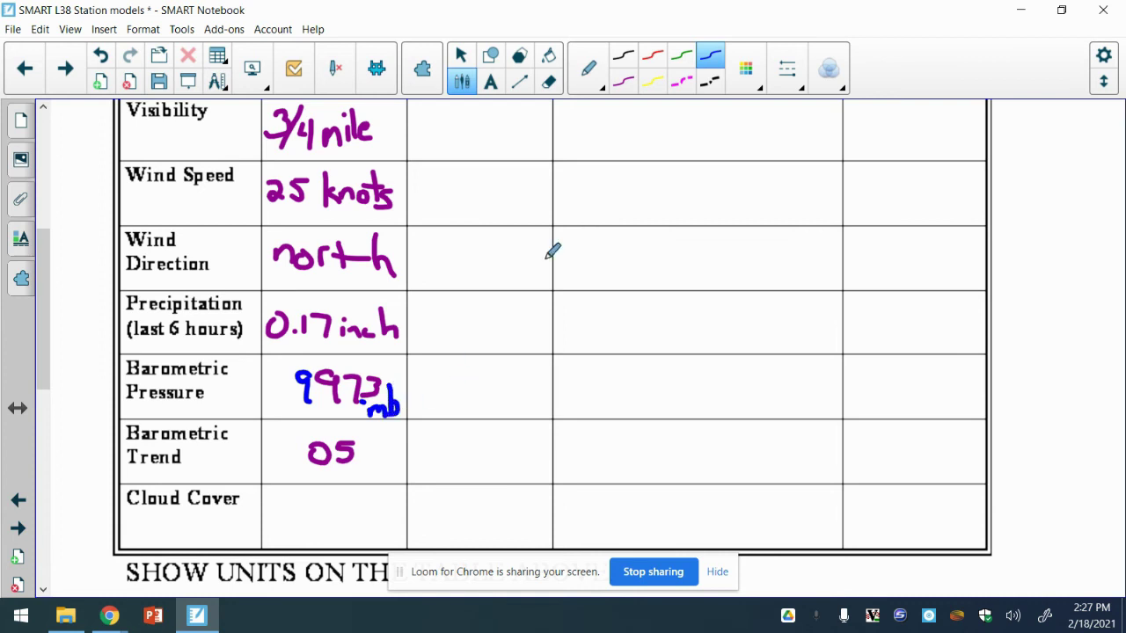
left_click(622, 82)
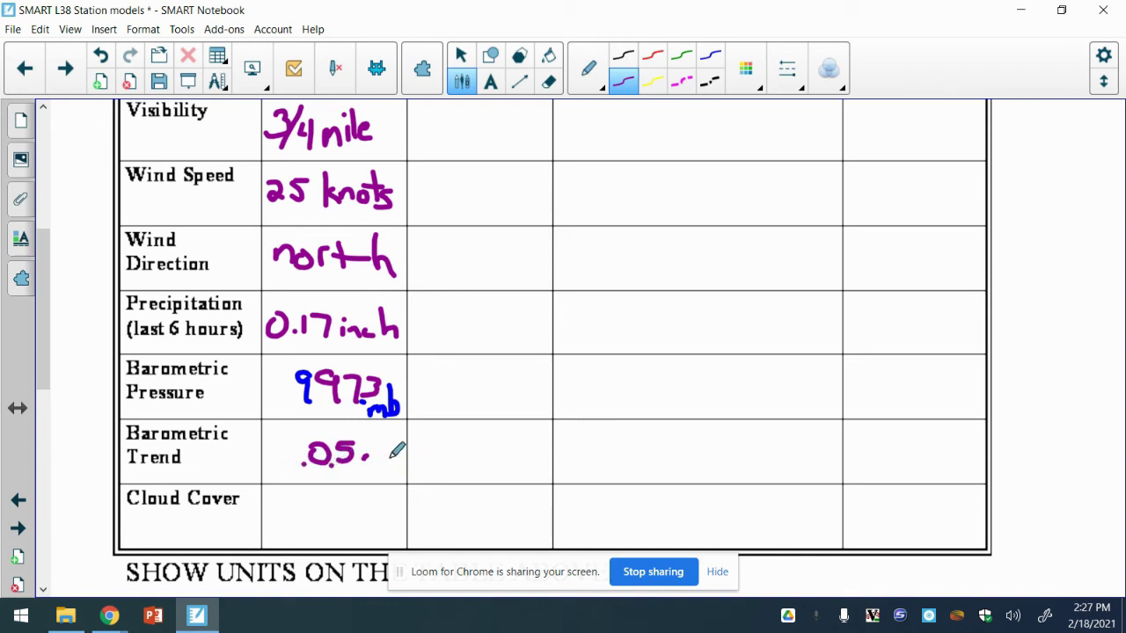
left_click(548, 82)
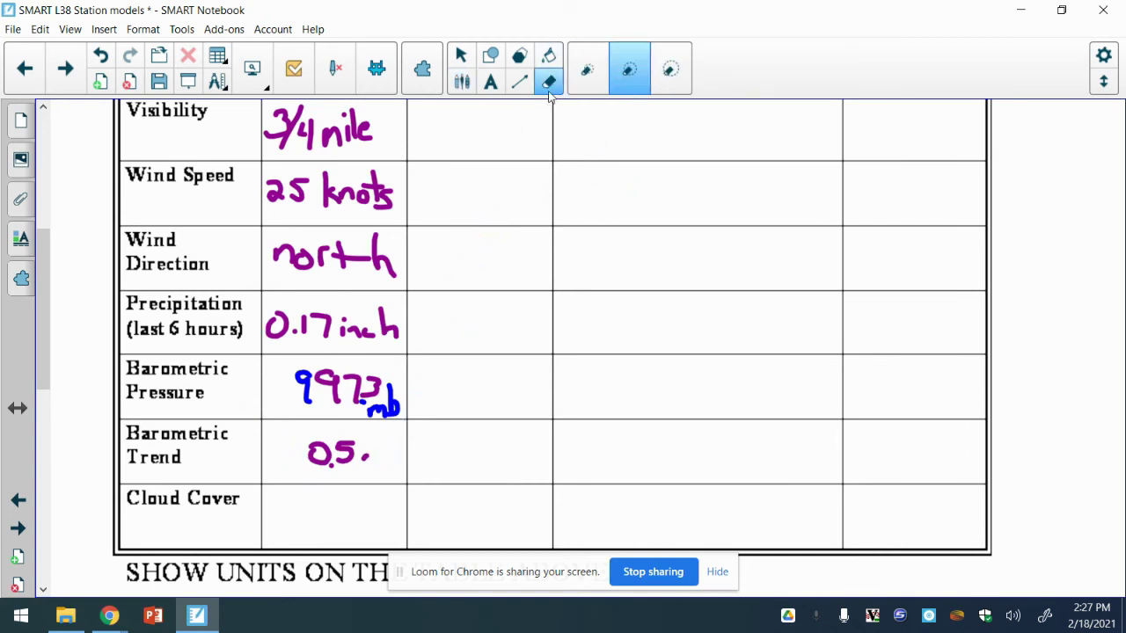
- Write the mb unit after 0.5 in Example A's Barometric Trend cell
left_click(461, 82)
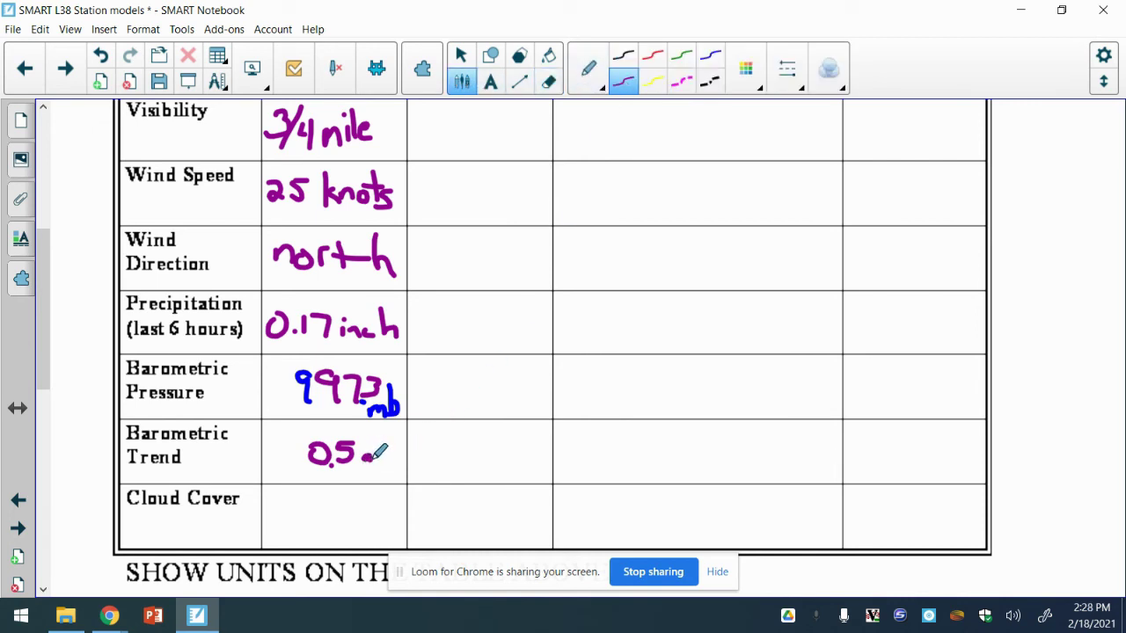
mouse_move(364, 458)
left_mouse_down()
mouse_move(390, 447)
mouse_move(389, 463)
left_mouse_up()
left_click_drag(384, 445, 400, 442)
- After checking station model A, write 'clear' in Example A's Cloud Cover cell
left_click(19, 527)
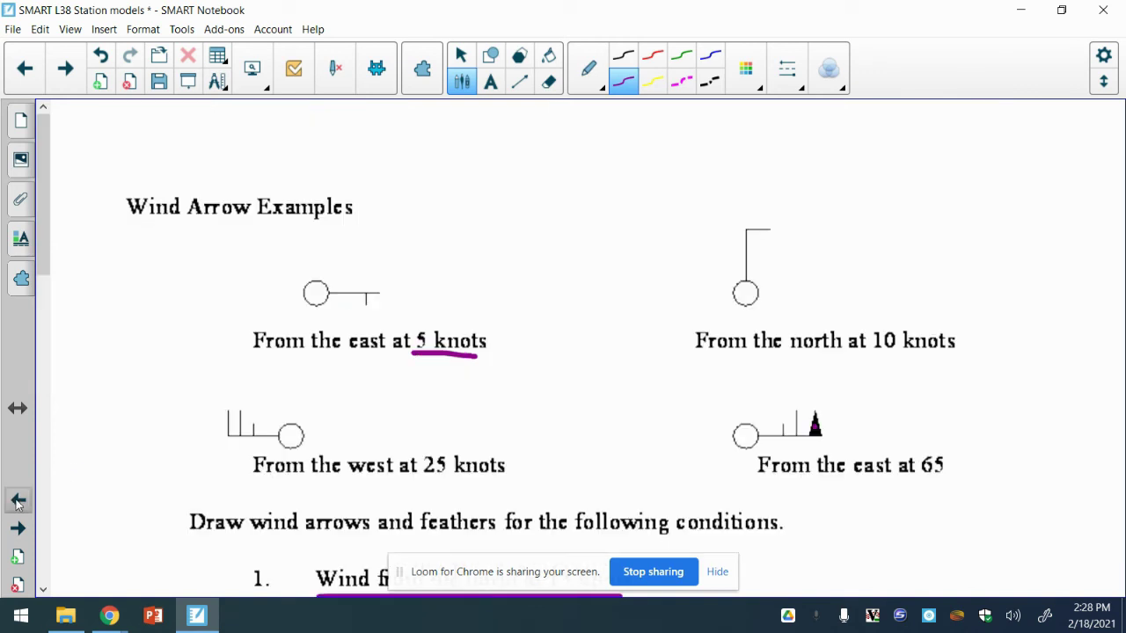
left_click(19, 527)
left_click(19, 528)
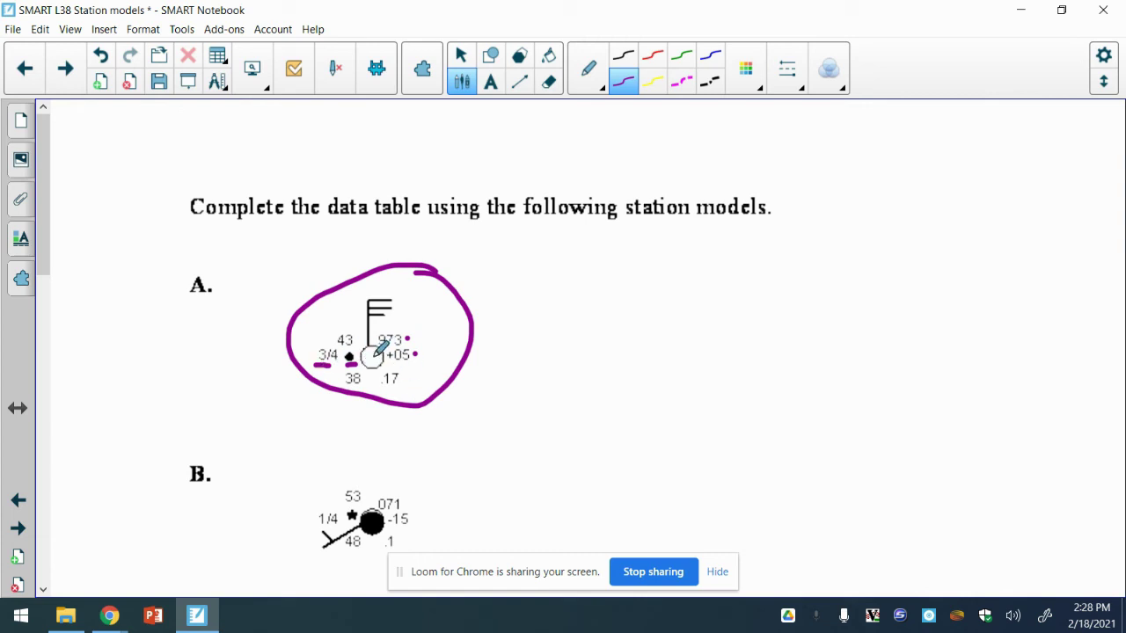
left_click(18, 499)
left_click_drag(43, 254, 53, 391)
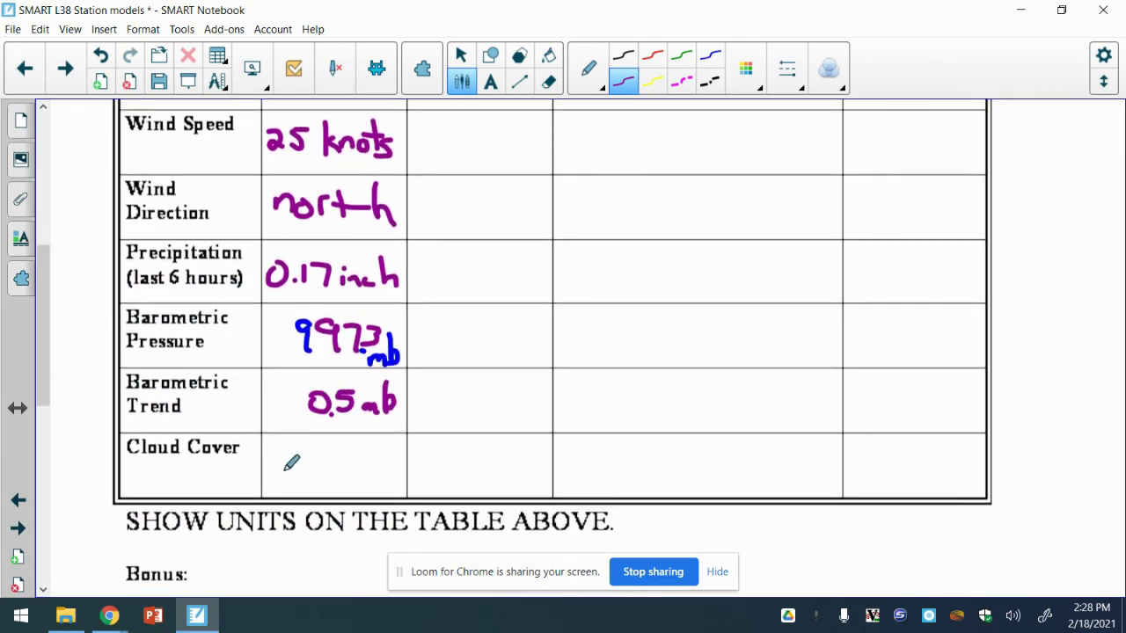
mouse_move(288, 460)
left_mouse_down()
mouse_move(275, 466)
mouse_move(290, 475)
left_mouse_up()
mouse_move(298, 436)
left_mouse_down()
mouse_move(301, 467)
mouse_move(320, 462)
mouse_move(327, 473)
left_mouse_up()
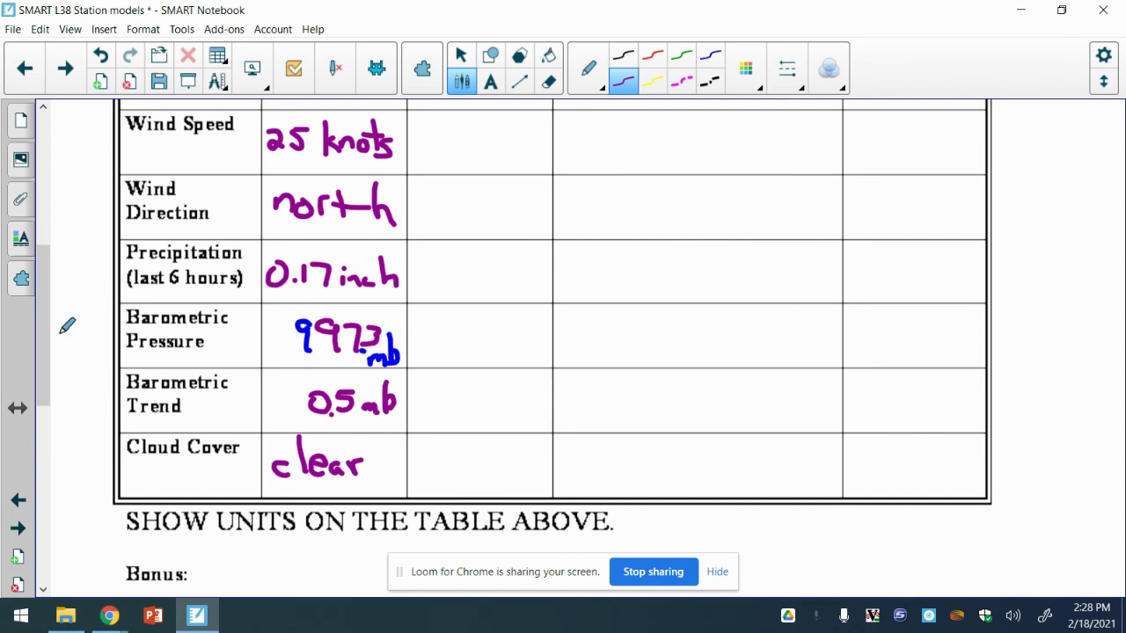
left_click_drag(35, 321, 115, 220)
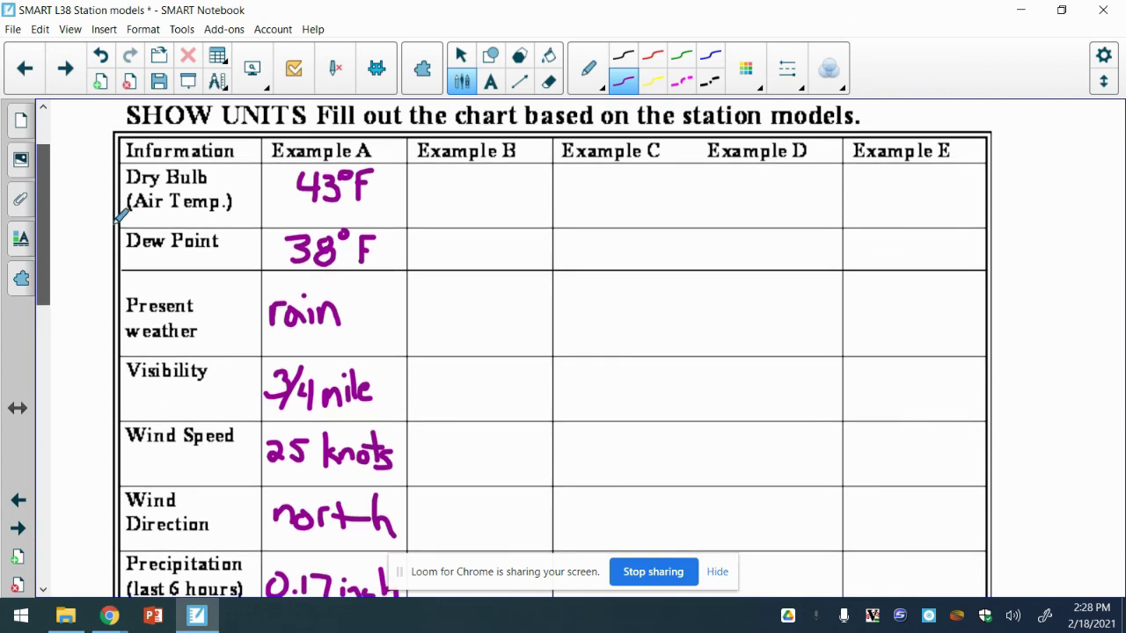
scroll(121, 215, "down", 3)
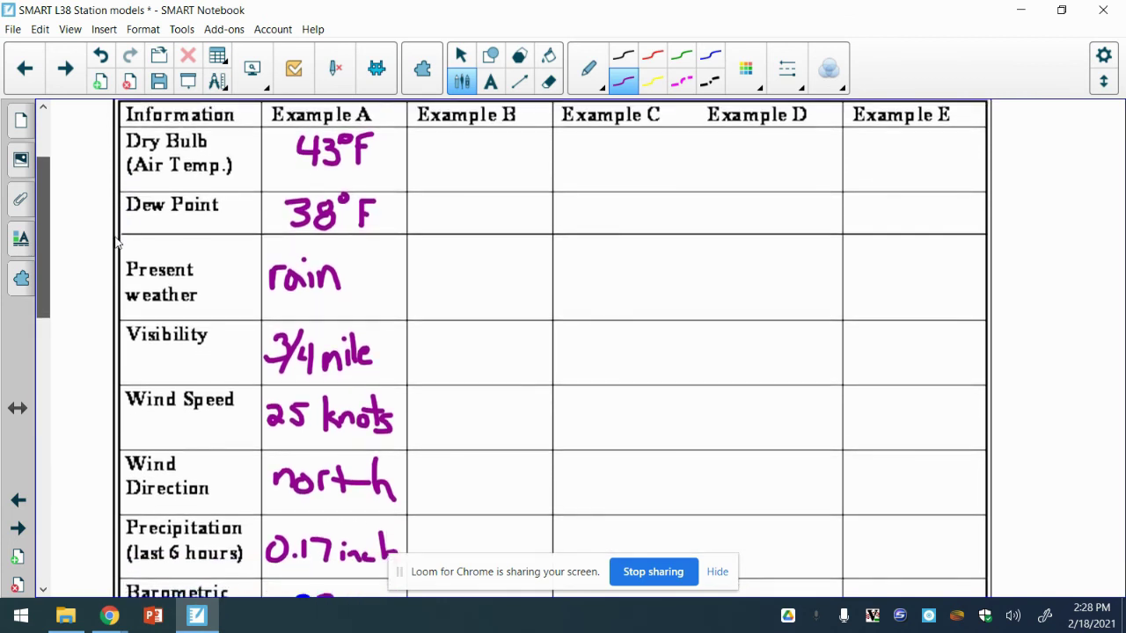
scroll(118, 251, "up", 3)
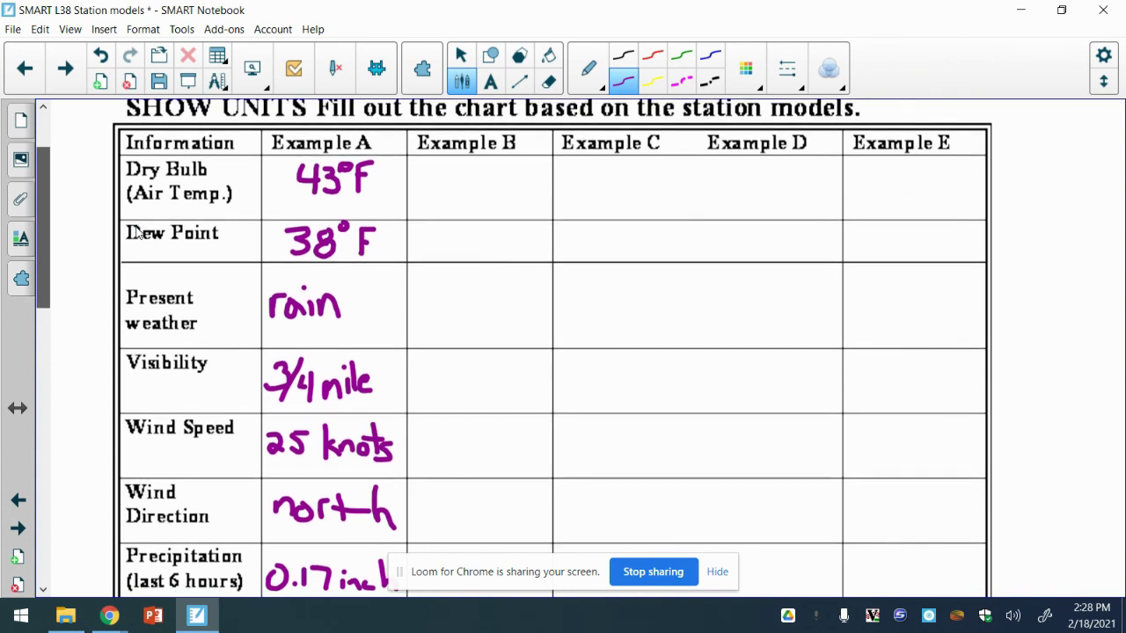
scroll(138, 236, "down", 1)
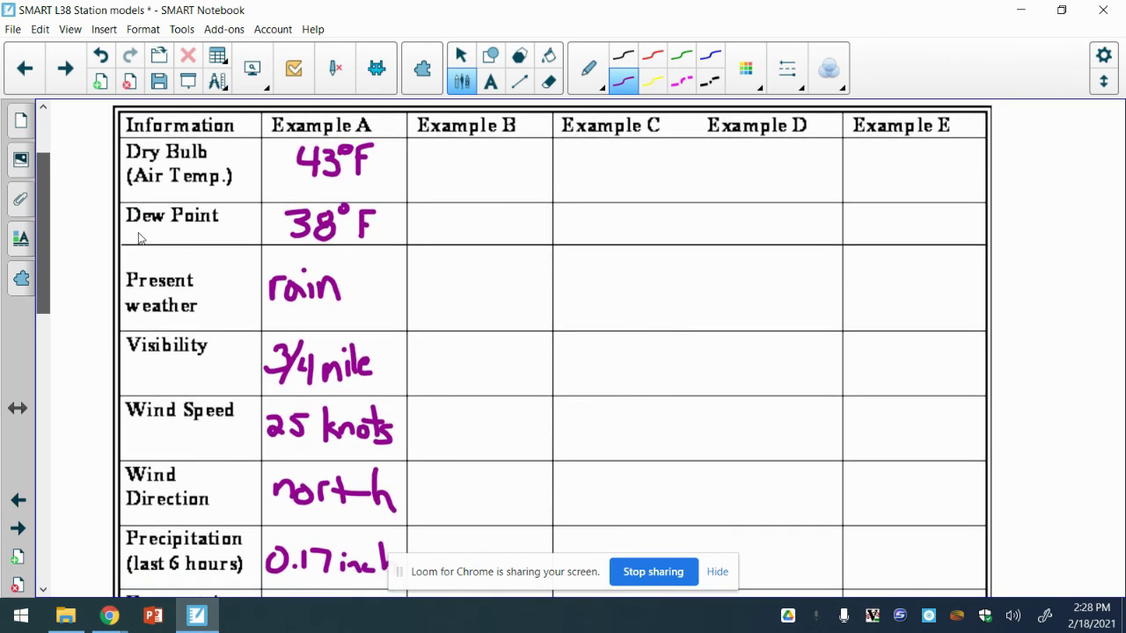
scroll(138, 237, "down", 1)
scroll(139, 237, "down", 1)
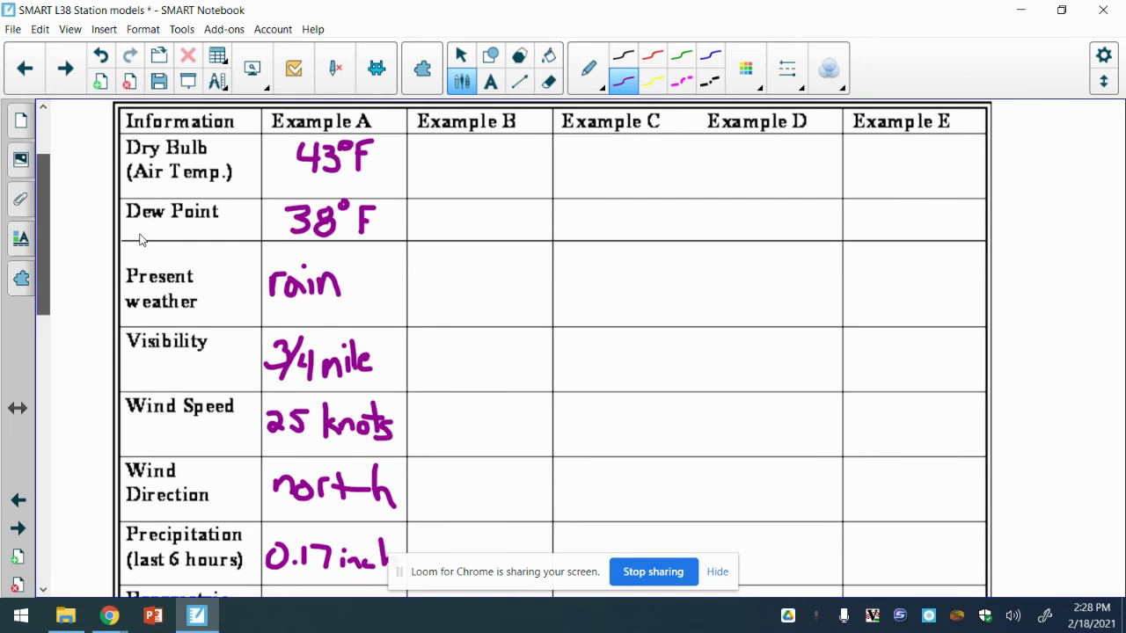
scroll(139, 240, "down", 1)
scroll(141, 230, "down", 3)
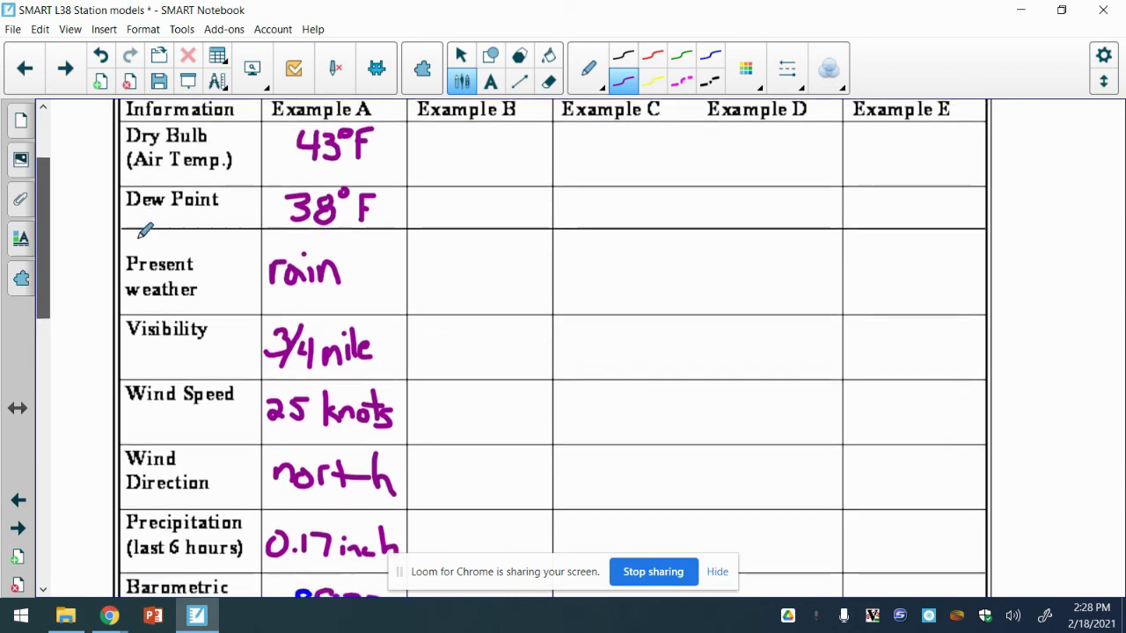
scroll(142, 249, "down", 1)
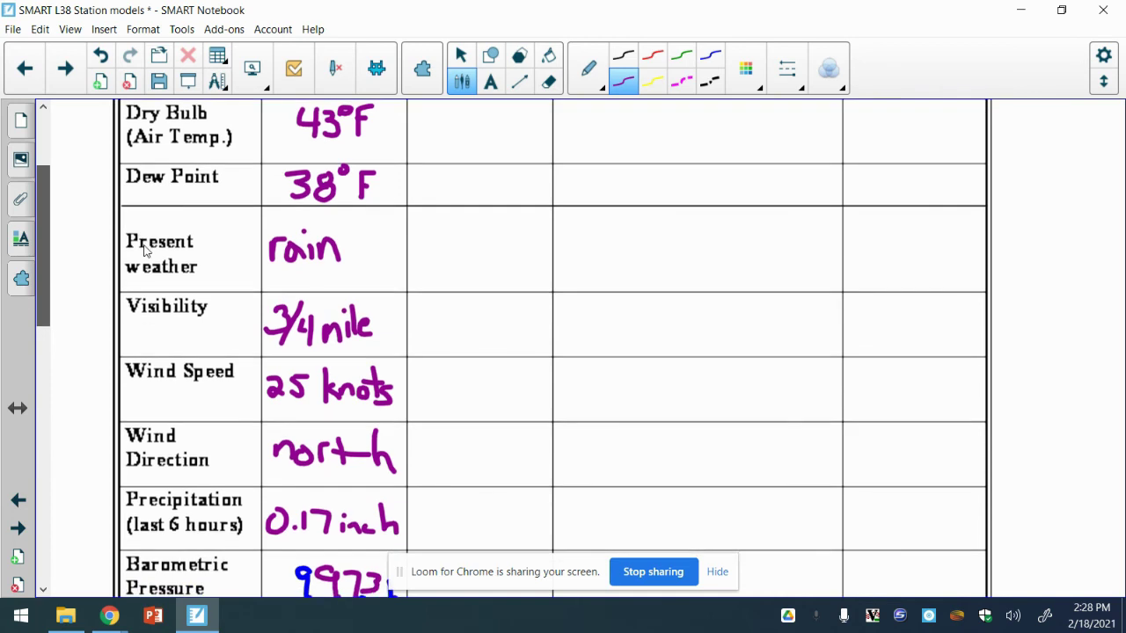
scroll(147, 250, "down", 5)
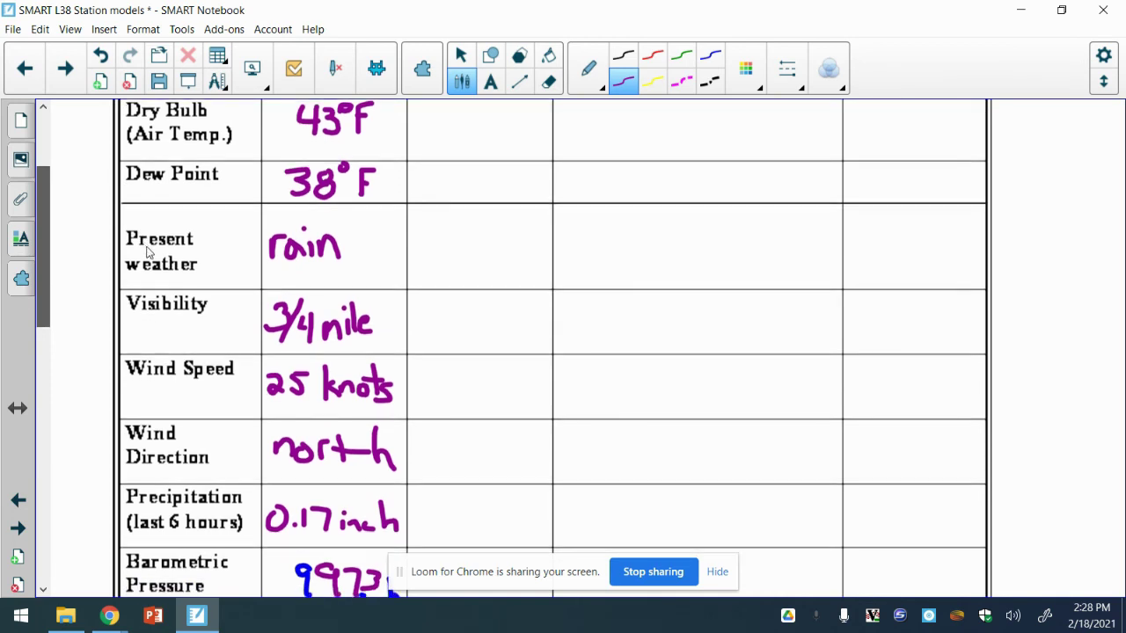
scroll(147, 278, "down", 3)
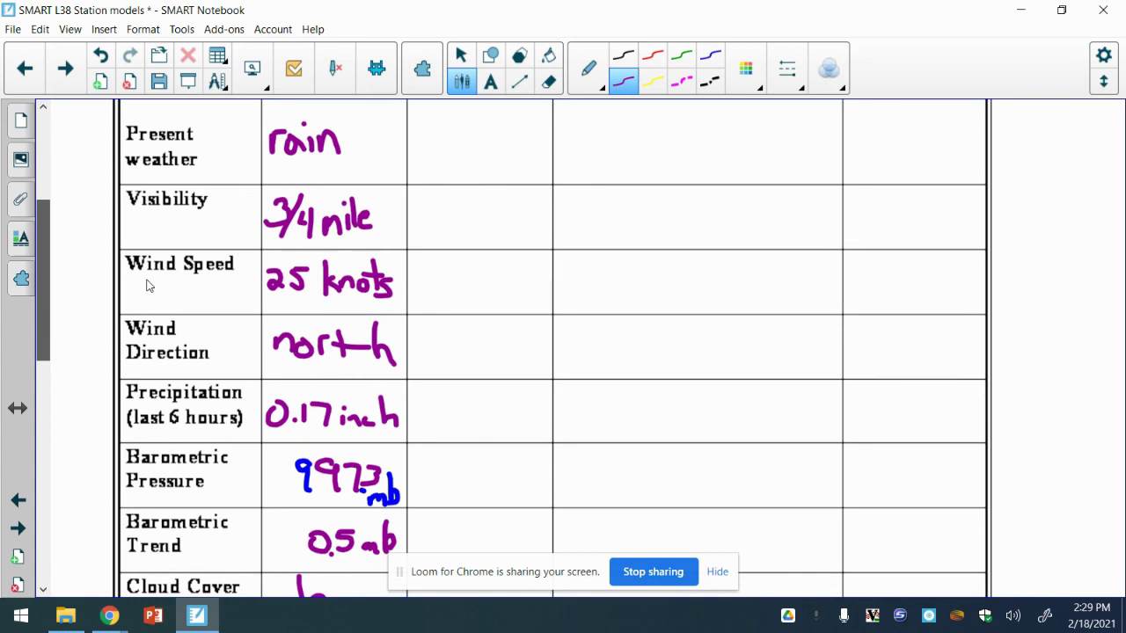
scroll(149, 286, "down", 1)
scroll(149, 291, "down", 5)
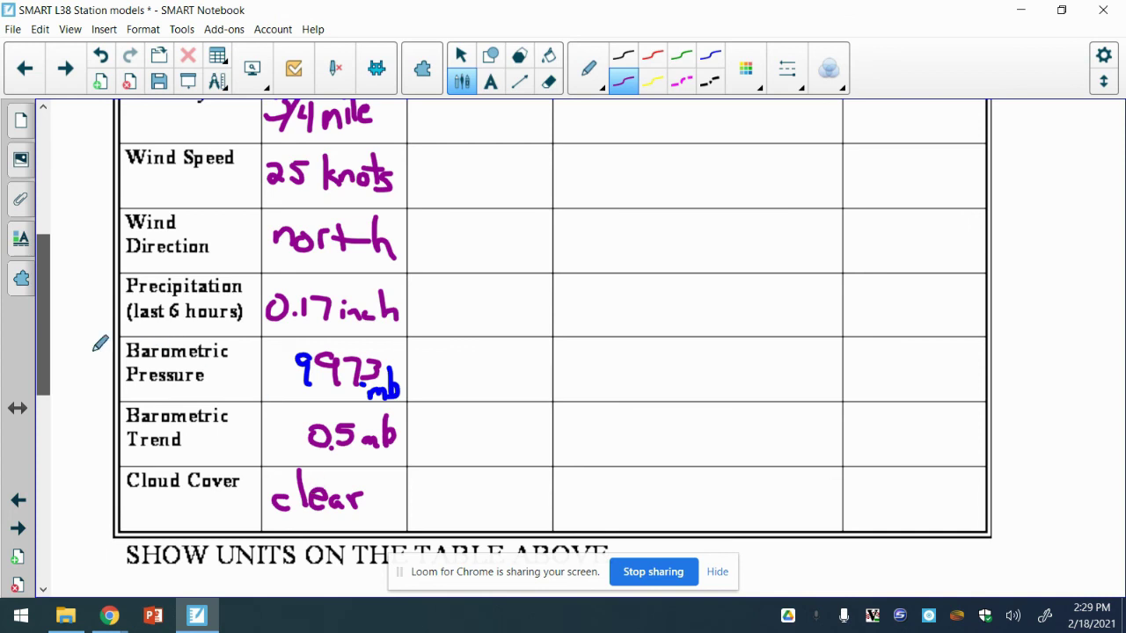
- Scroll to the Bonus section and handwrite 'Clear when raining.' as the answer to question 1
left_click_drag(48, 352, 44, 427)
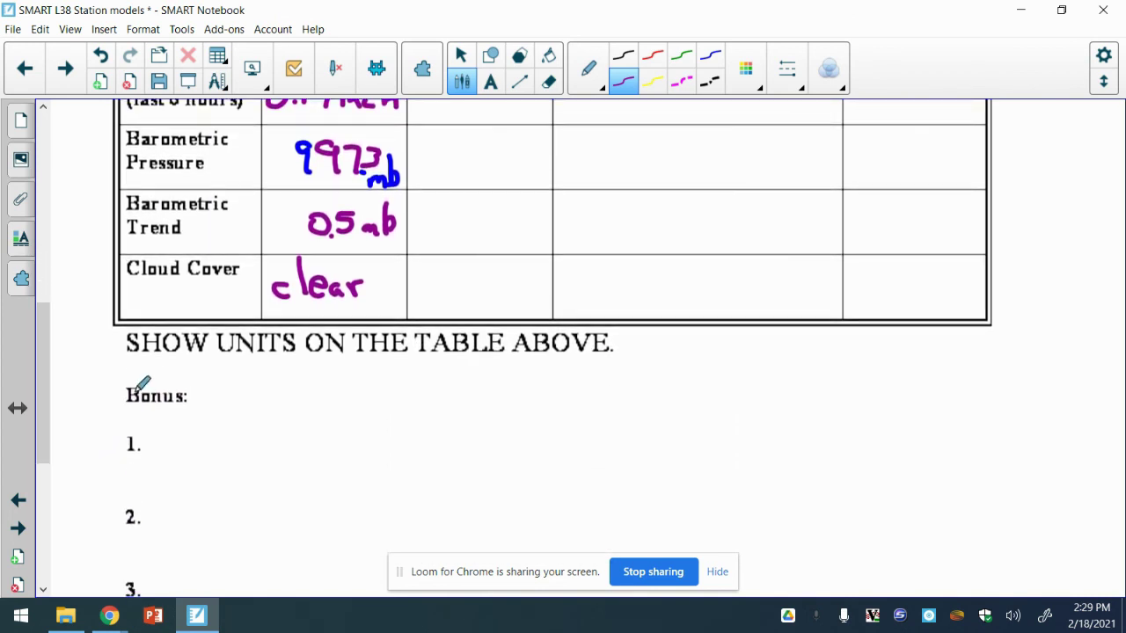
mouse_move(195, 431)
left_mouse_down()
mouse_move(292, 448)
mouse_move(310, 434)
mouse_move(314, 446)
mouse_move(324, 436)
mouse_move(352, 449)
mouse_move(395, 438)
mouse_move(416, 449)
mouse_move(422, 428)
mouse_move(449, 451)
mouse_move(461, 446)
mouse_move(460, 423)
mouse_move(469, 446)
mouse_move(491, 448)
mouse_move(479, 479)
mouse_move(453, 472)
left_mouse_up()
left_click(204, 433)
left_click(460, 420)
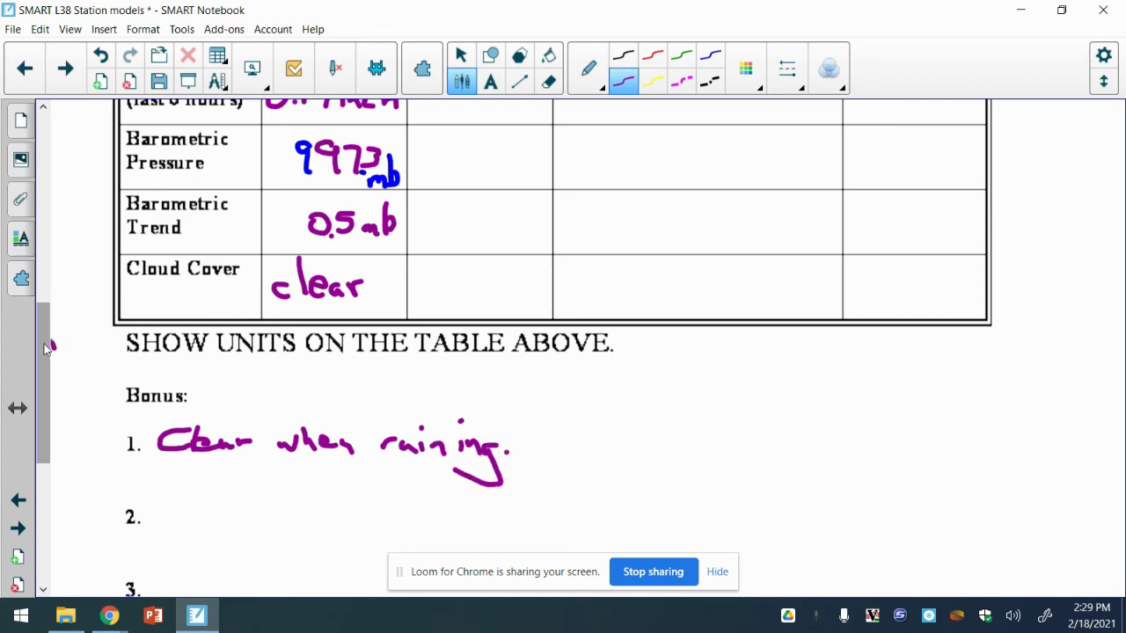
left_click_drag(44, 347, 44, 156)
- Underline the Example B, C, D and E column headings in magenta
left_click_drag(506, 261, 529, 260)
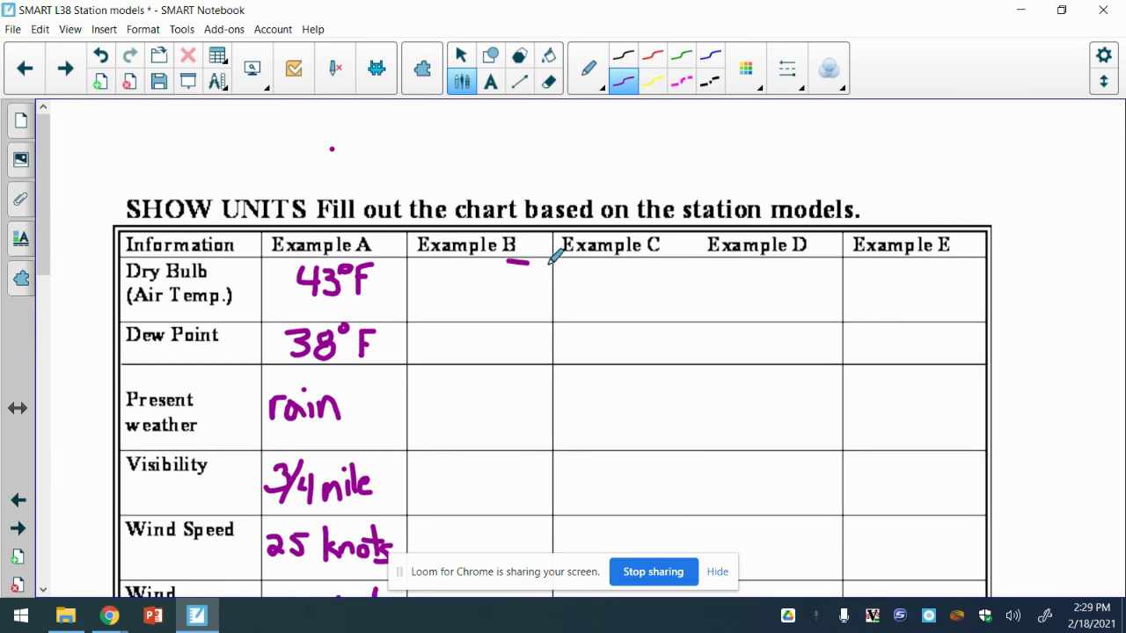
left_click_drag(624, 261, 677, 258)
left_click_drag(753, 259, 804, 259)
left_click_drag(895, 265, 1121, 254)
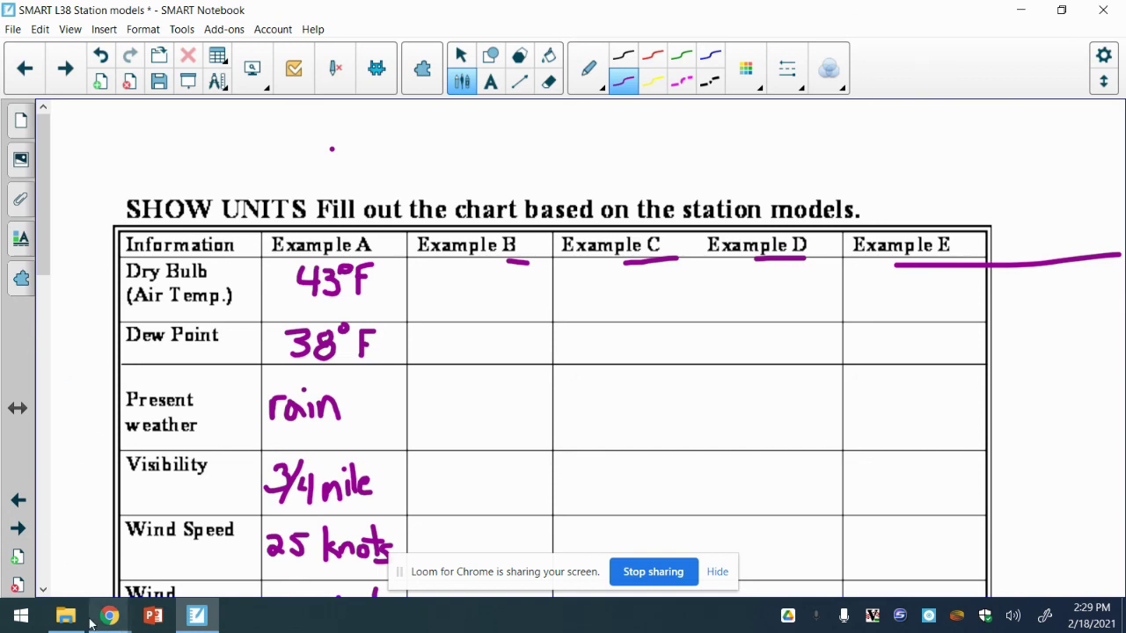
left_click(123, 608)
- Switch to the Google Sites editor window for the Earth Science class site
left_click(132, 558)
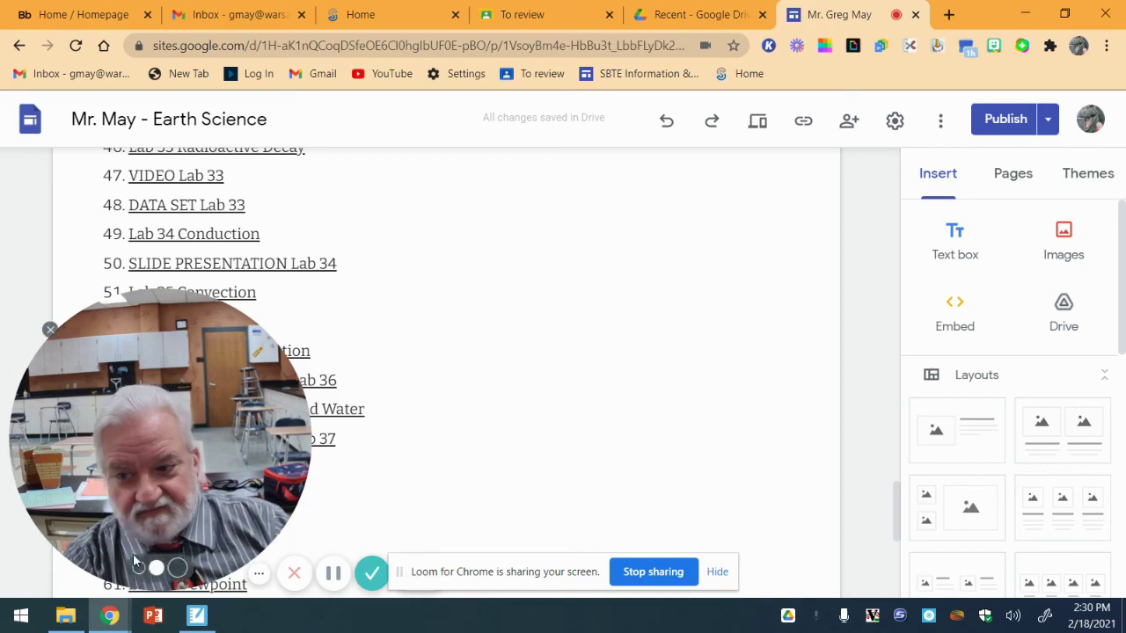